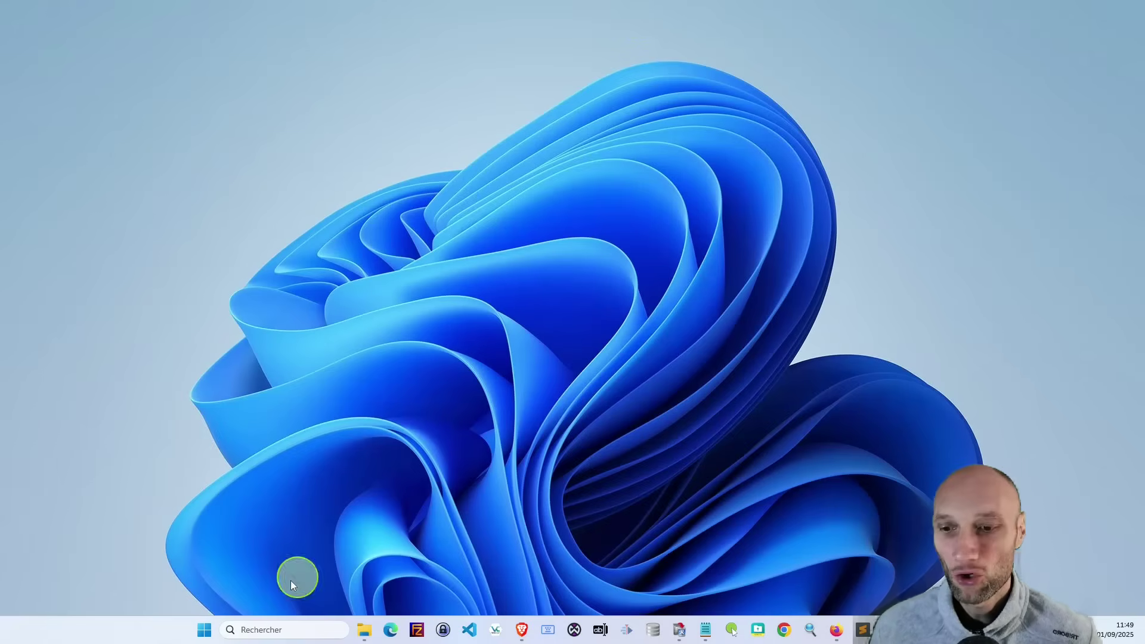
Open a terminal with administrator rights, approve the elevation request, and enlarge the console text.
right_click(204, 633)
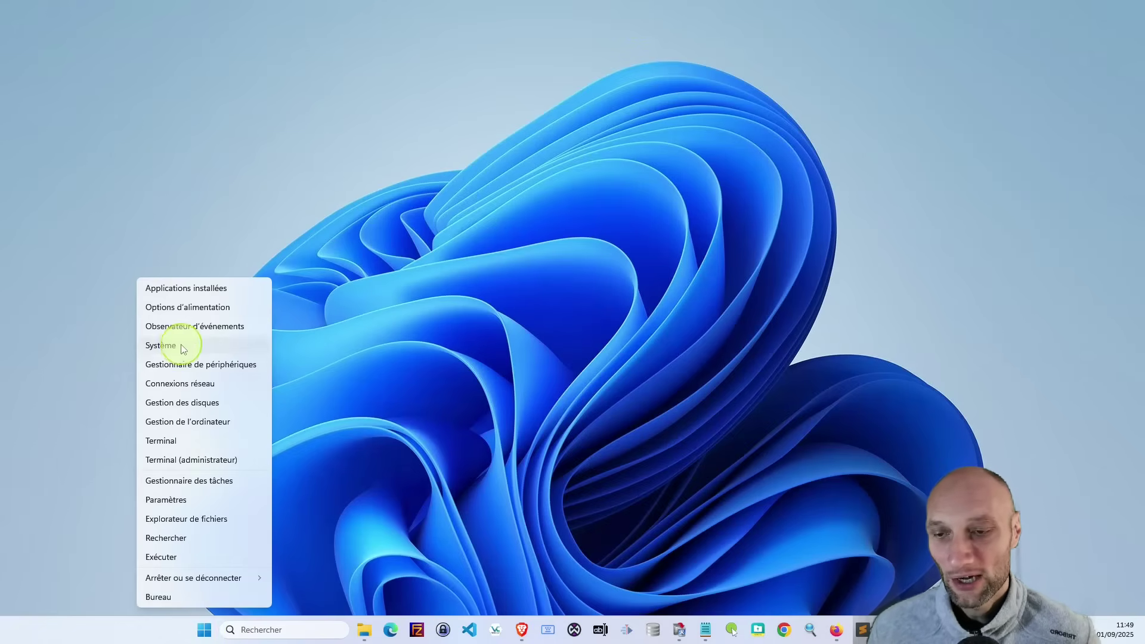
left_click(183, 461)
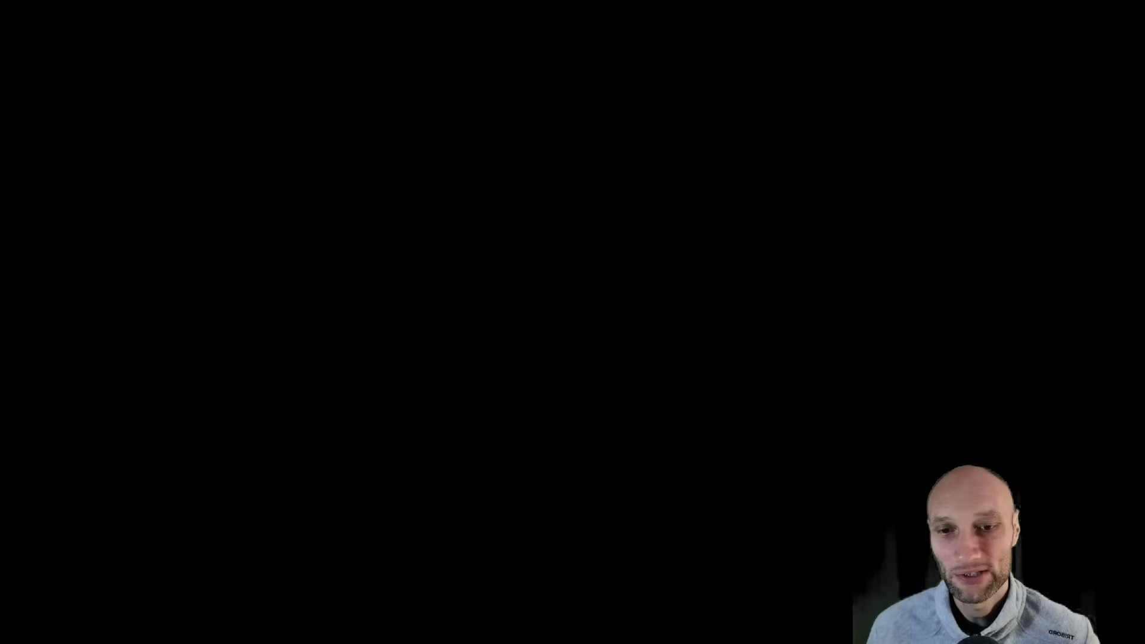
left_click(530, 414)
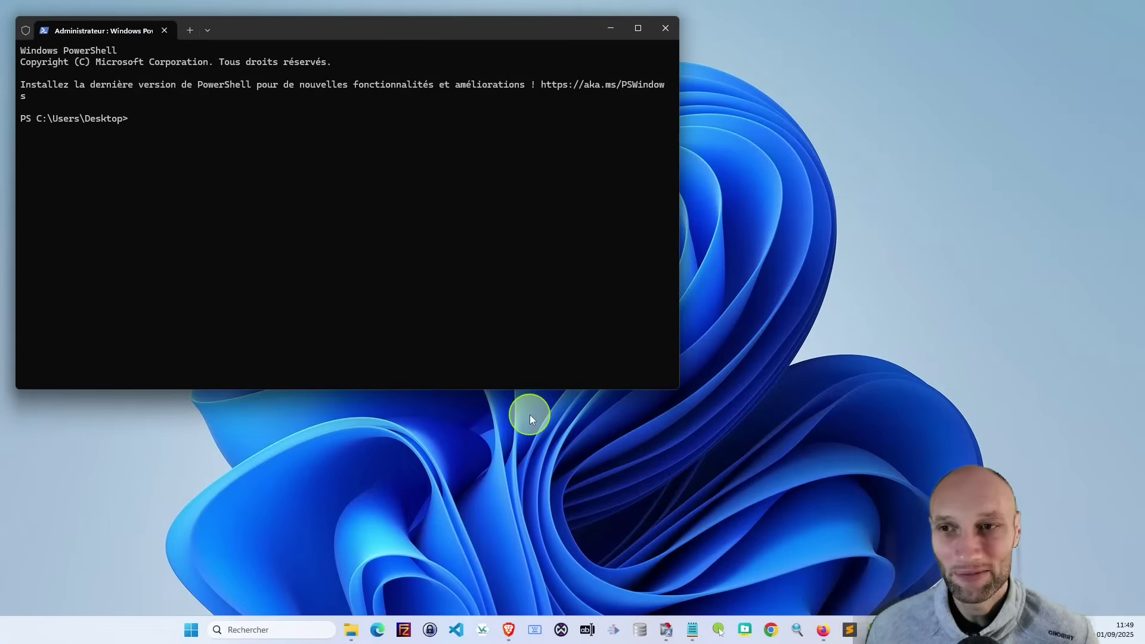
key("ctrl+plus")
key("ctrl+plus")
key("ctrl+plus")
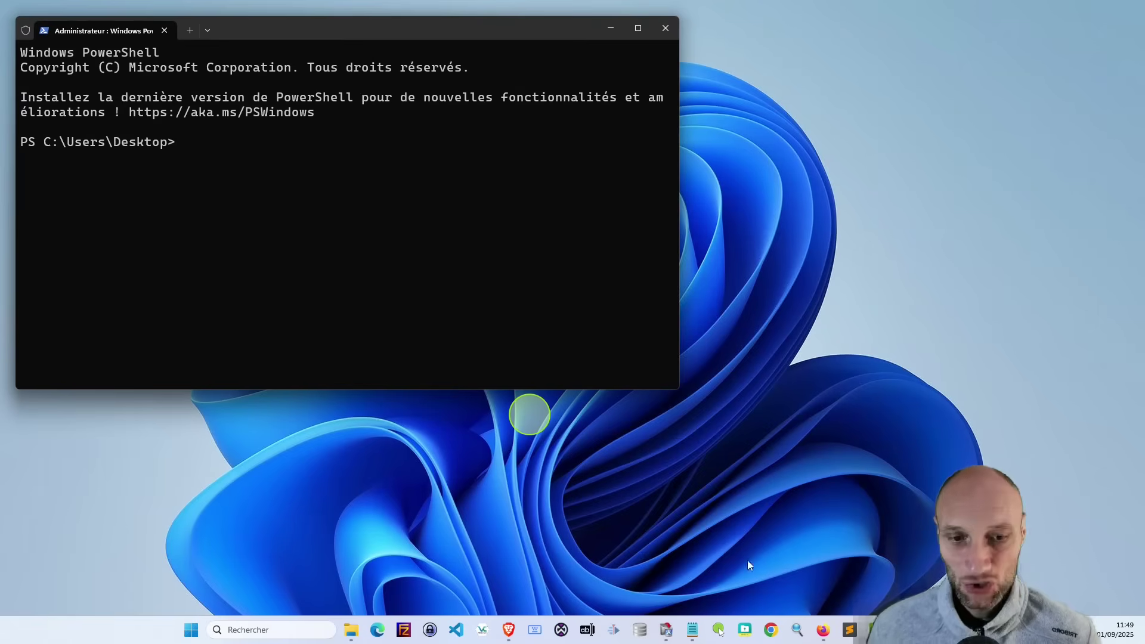
Try to uninstall Patch My PC Home Updater from the installed apps list, and put its installer and the Settings window away.
key("super+x")
key("f")
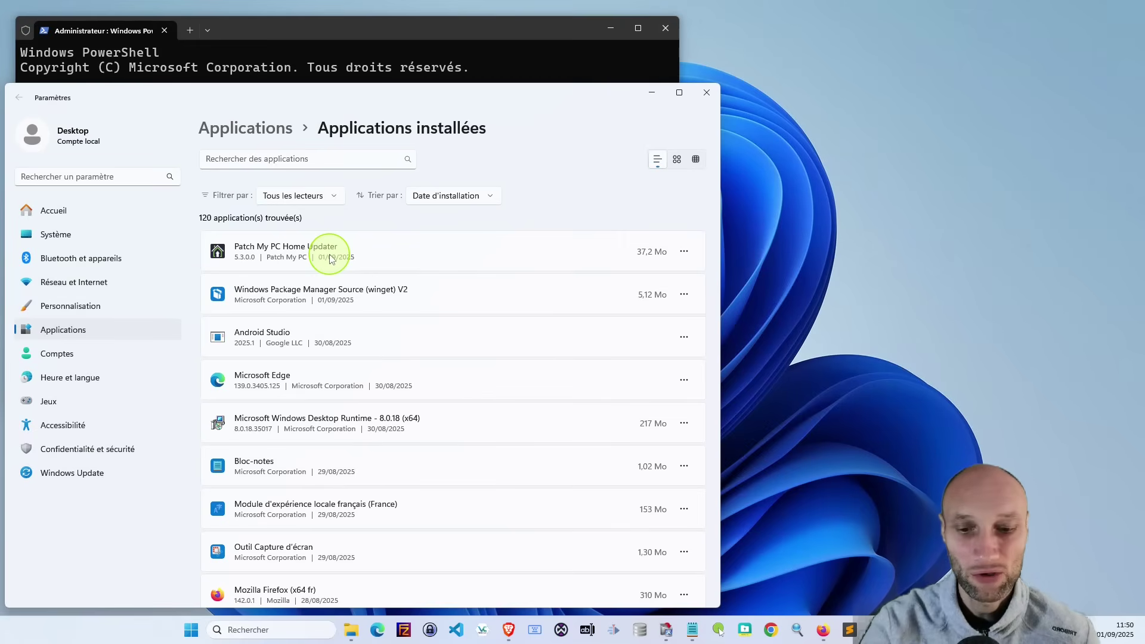
left_click(685, 253)
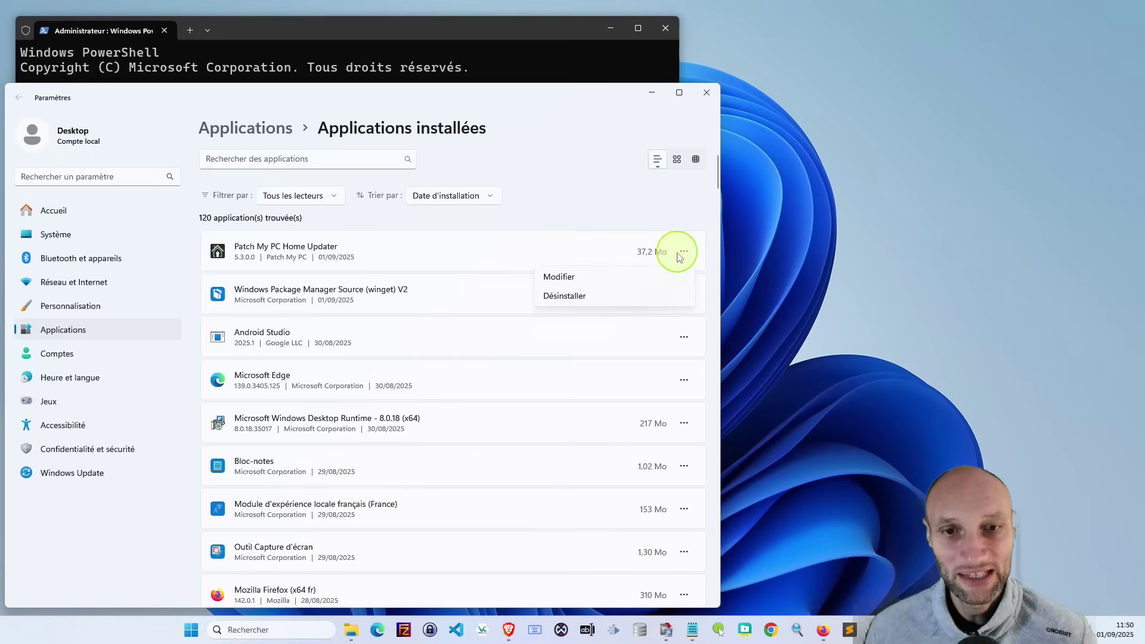
left_click(560, 295)
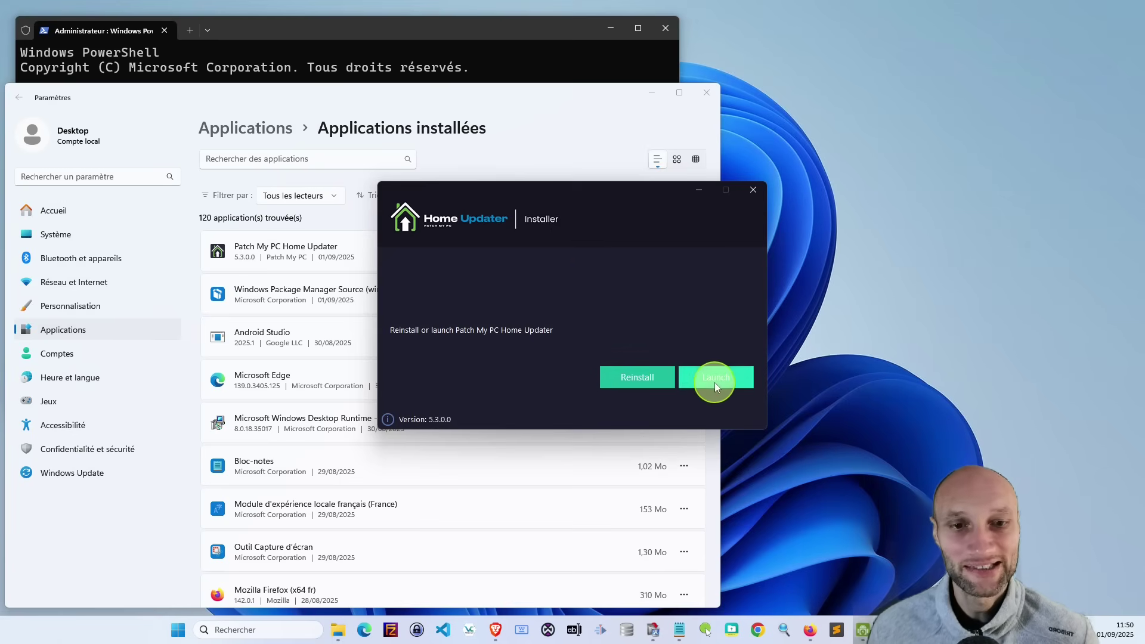
left_click(618, 379)
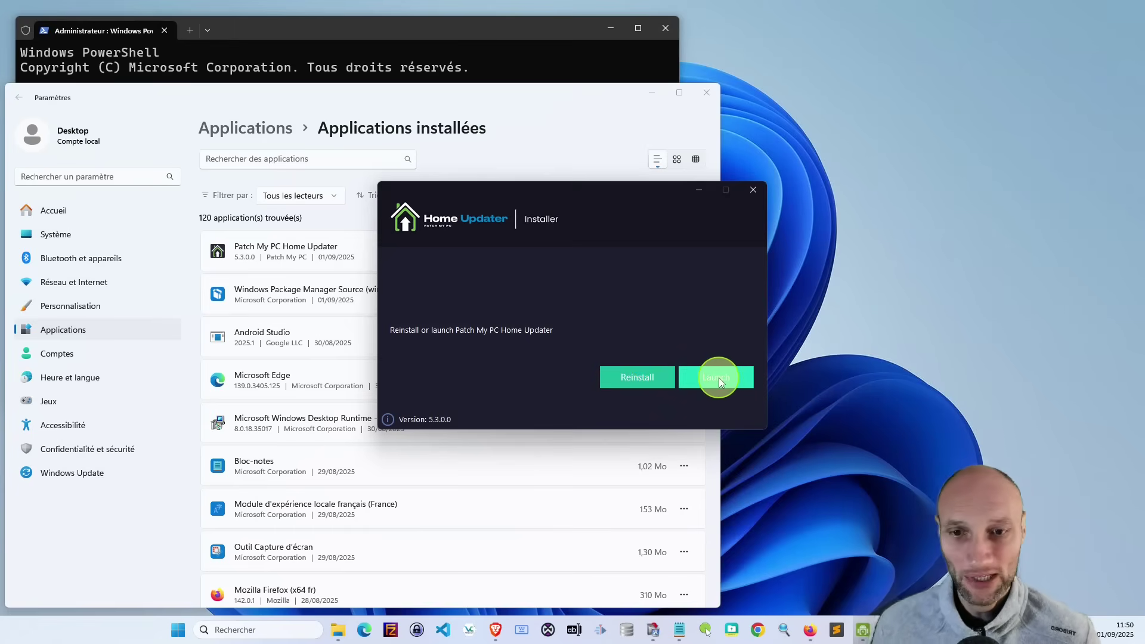
left_click(754, 192)
left_click(653, 98)
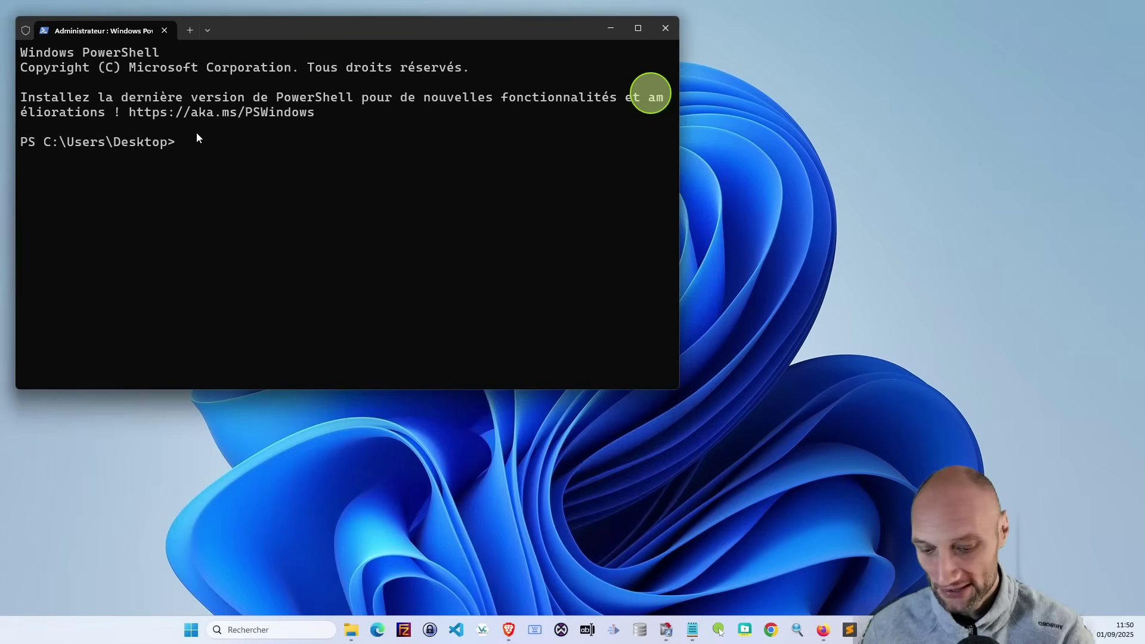
Clear the console and start an interactive wmic session.
type("clear")
key("Return")
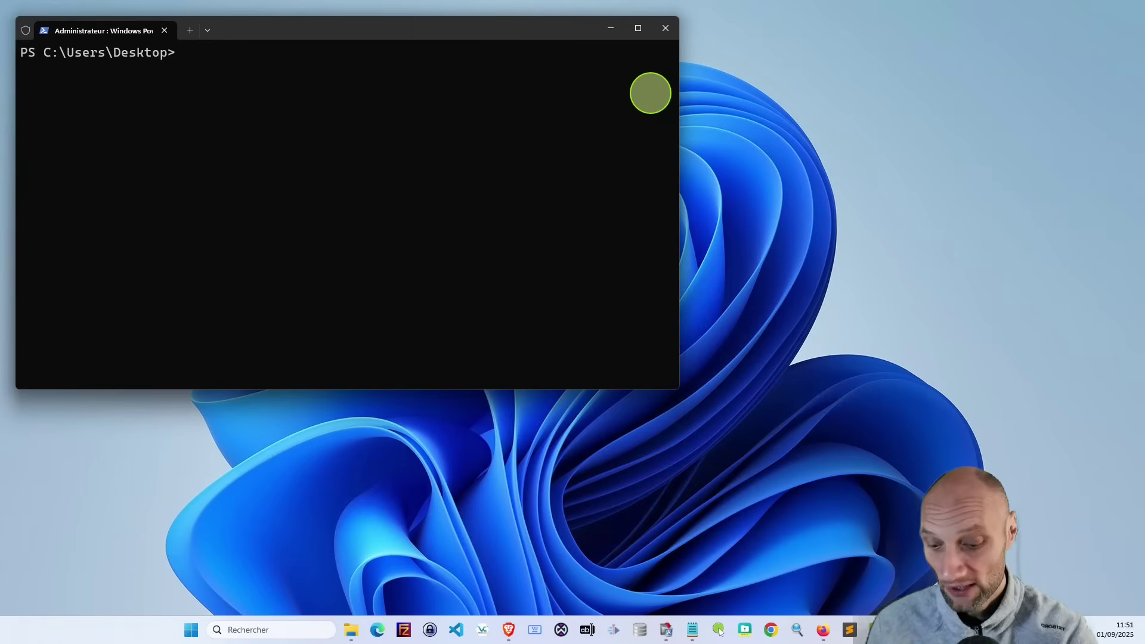
type("wmi")
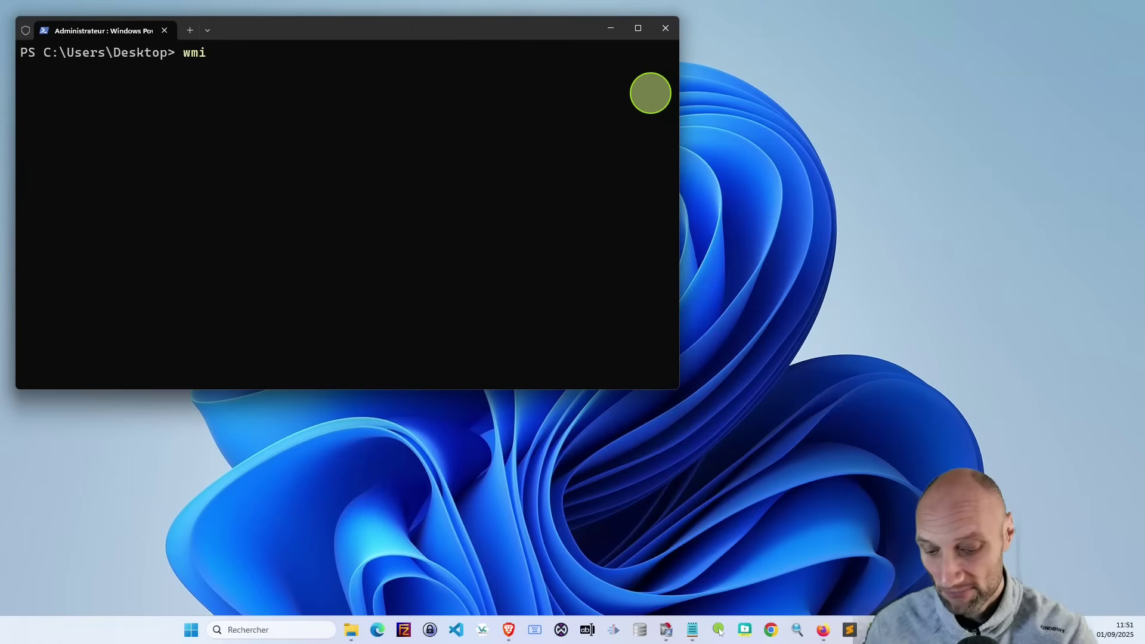
type("c")
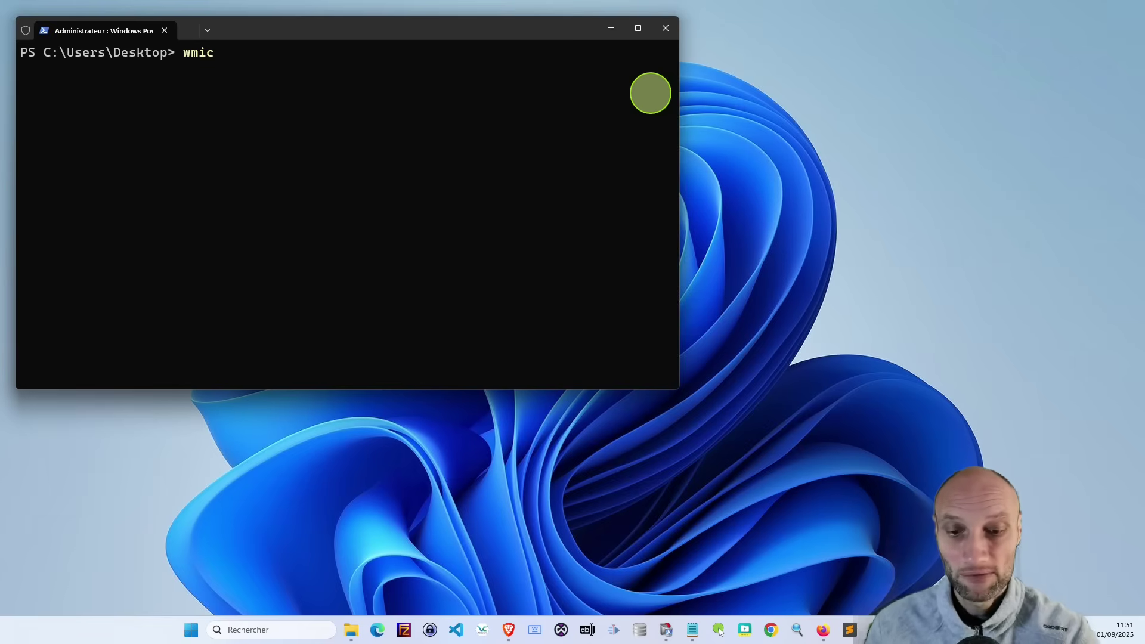
key("Return")
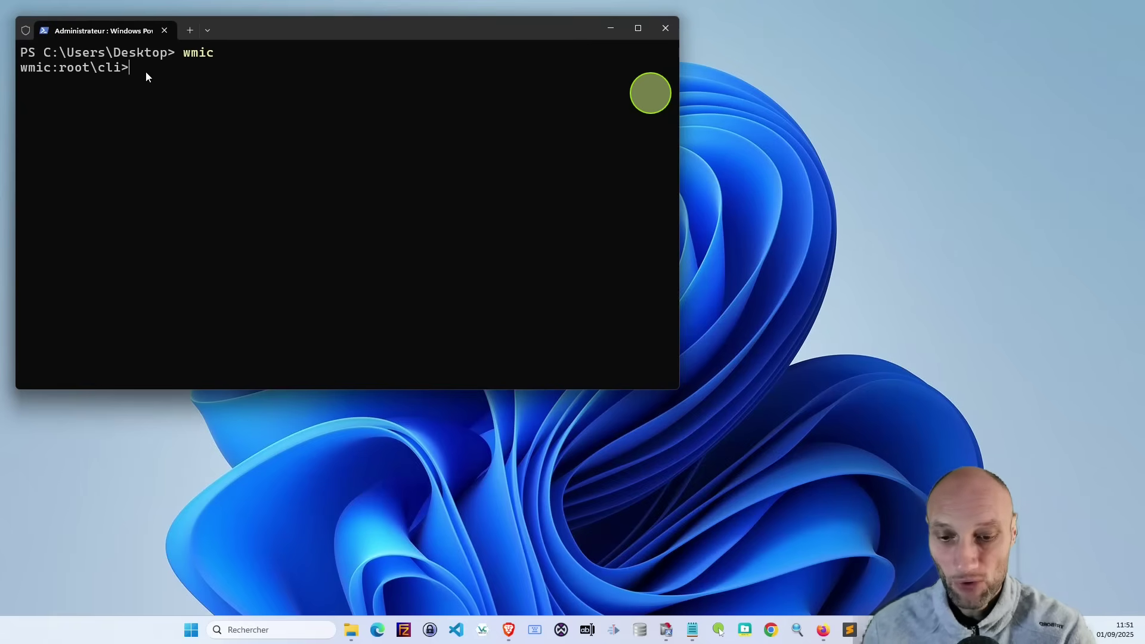
Write the WMIC command product get name="Patch My Pc Home Updater" call uninstall for review, and discard it without running it.
type("prod")
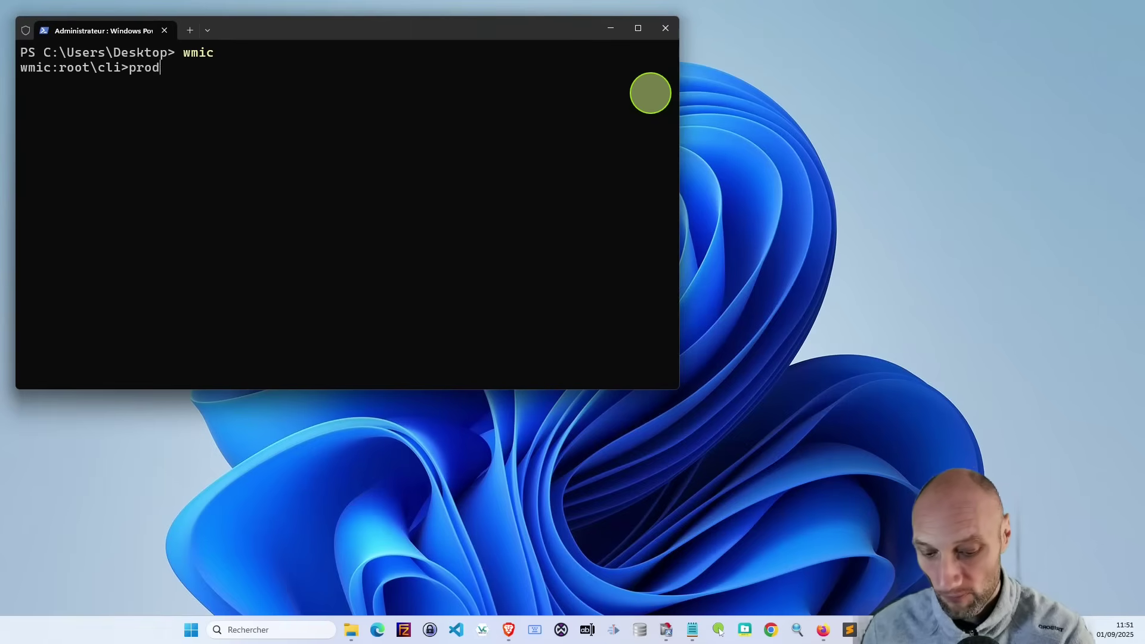
type("uct")
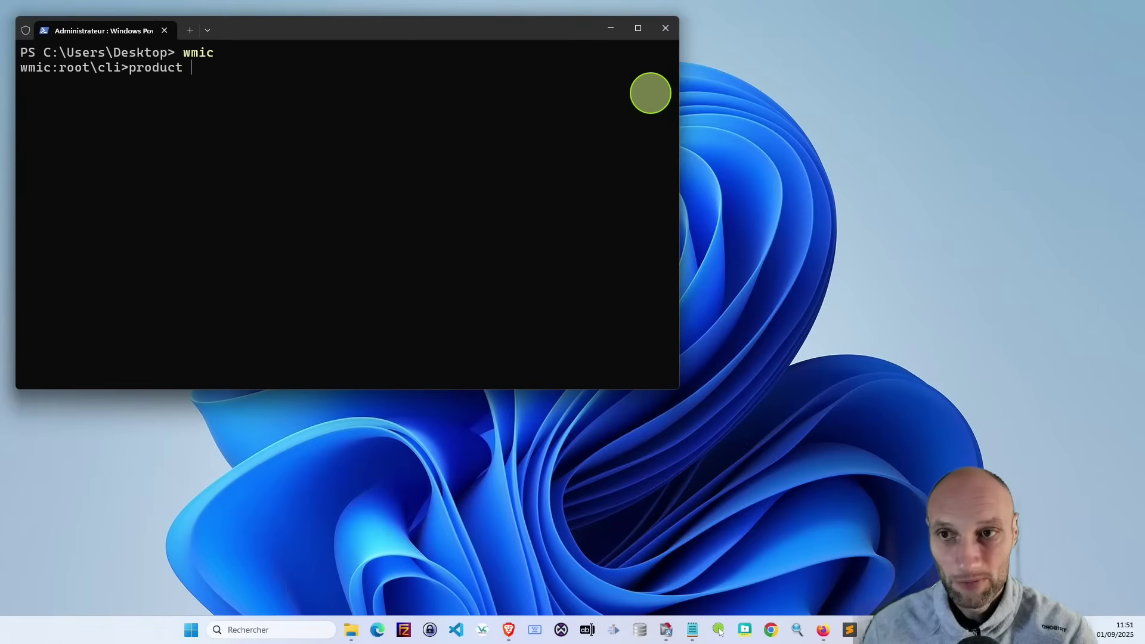
type(" get")
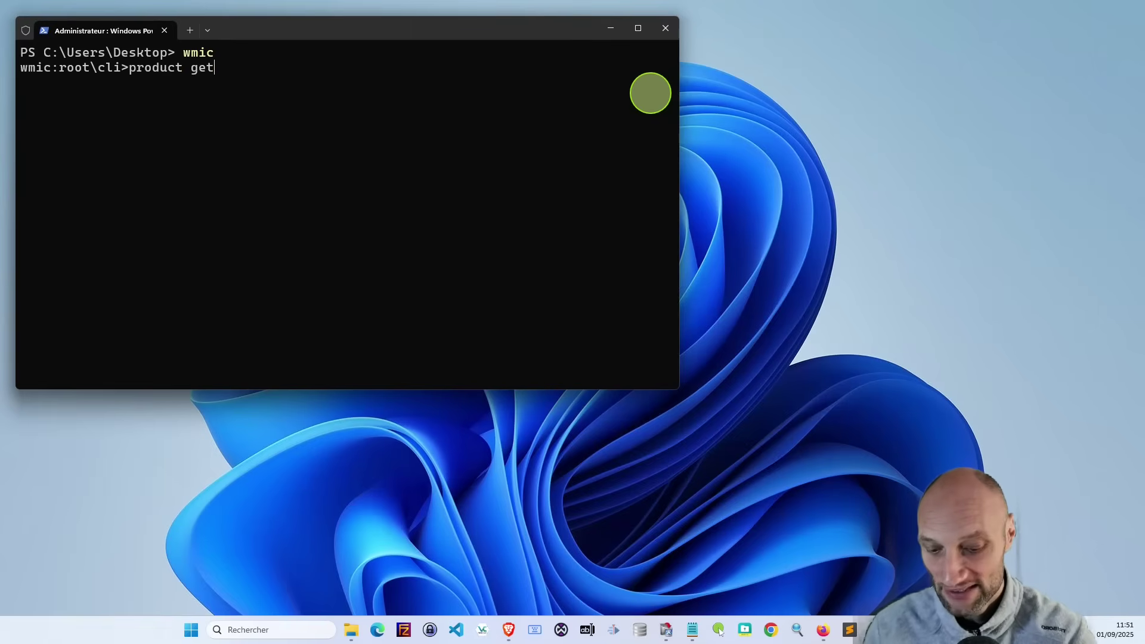
type(" name")
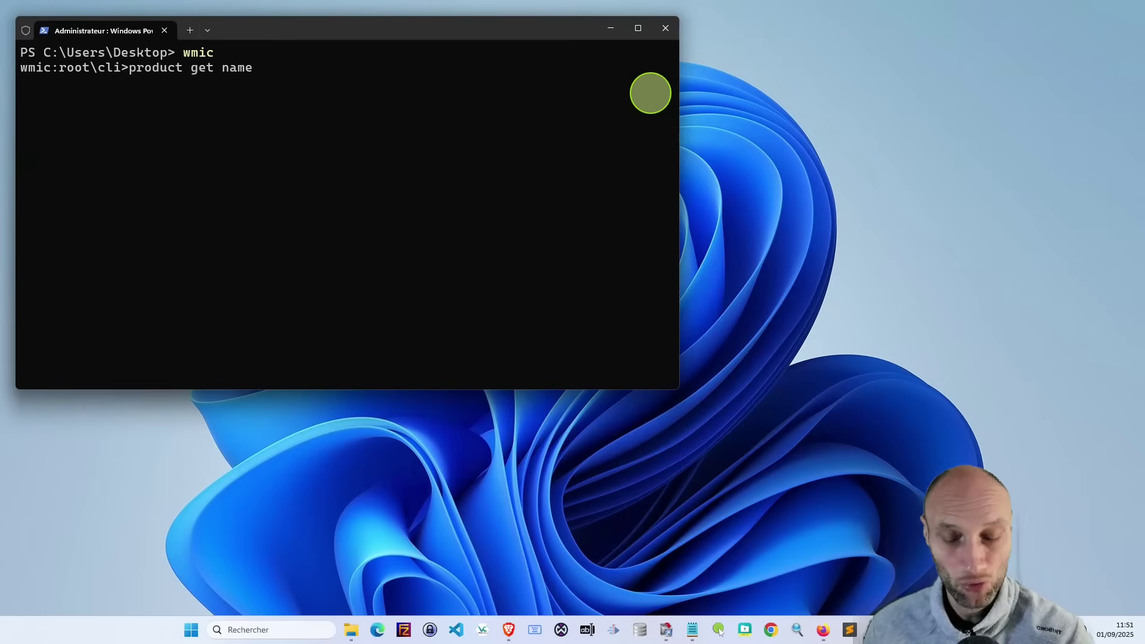
type("=")
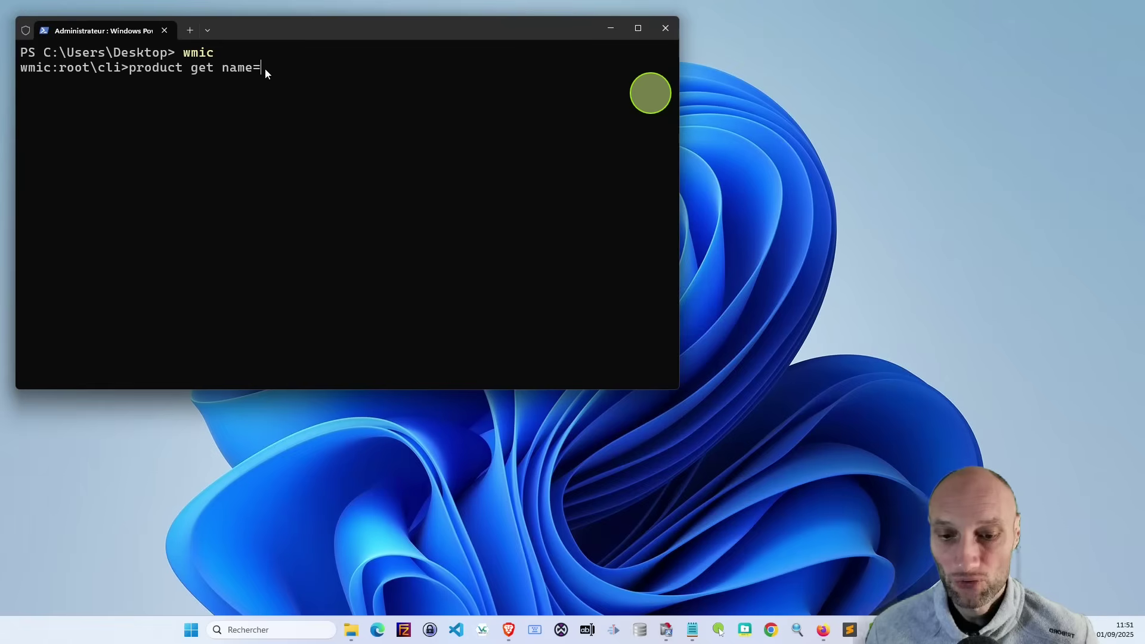
type("\"")
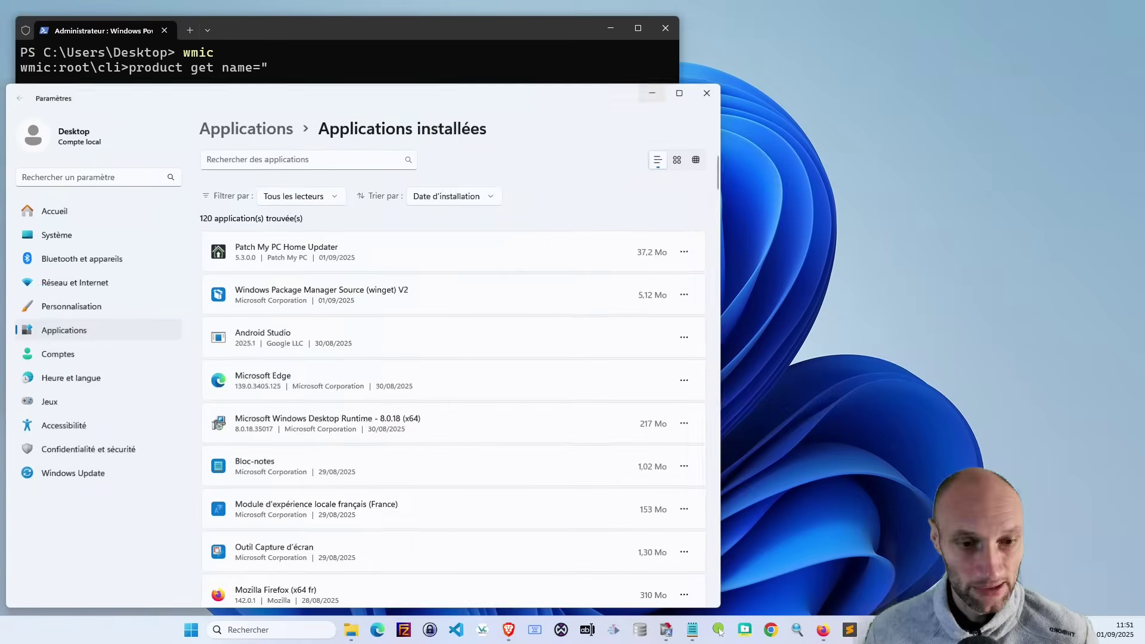
left_click_drag(412, 107, 1098, 67)
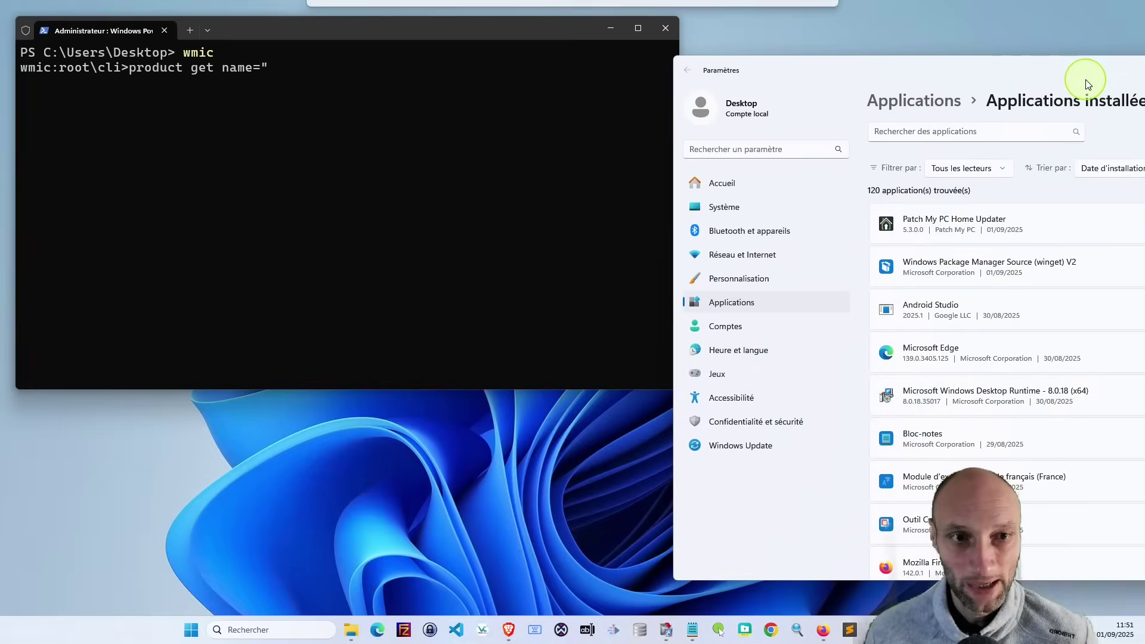
left_click(241, 167)
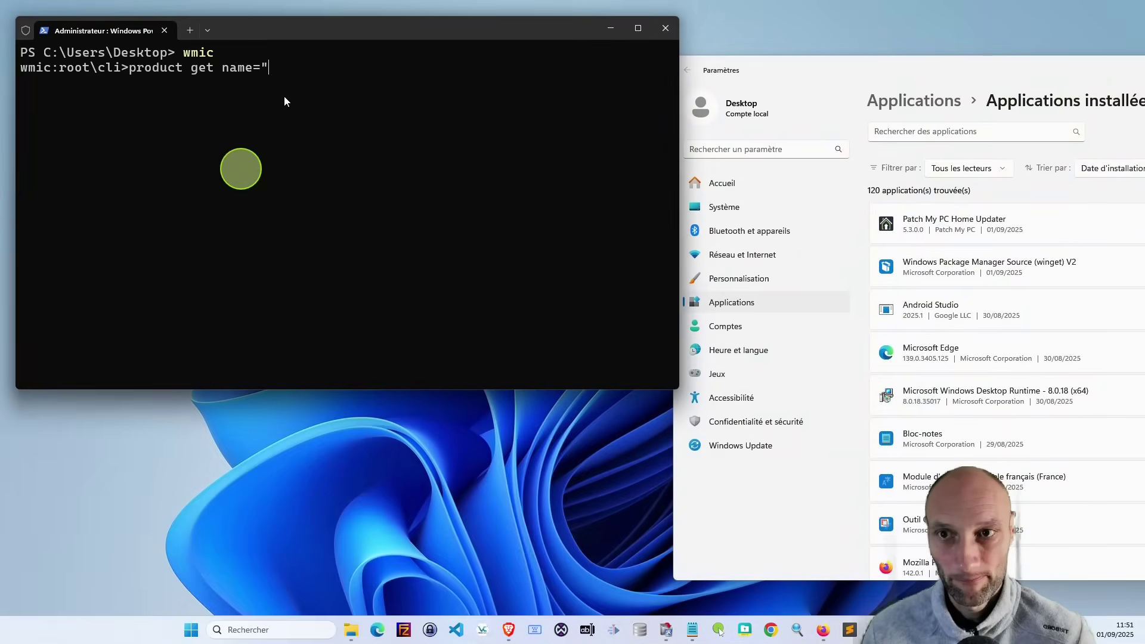
type("Patc")
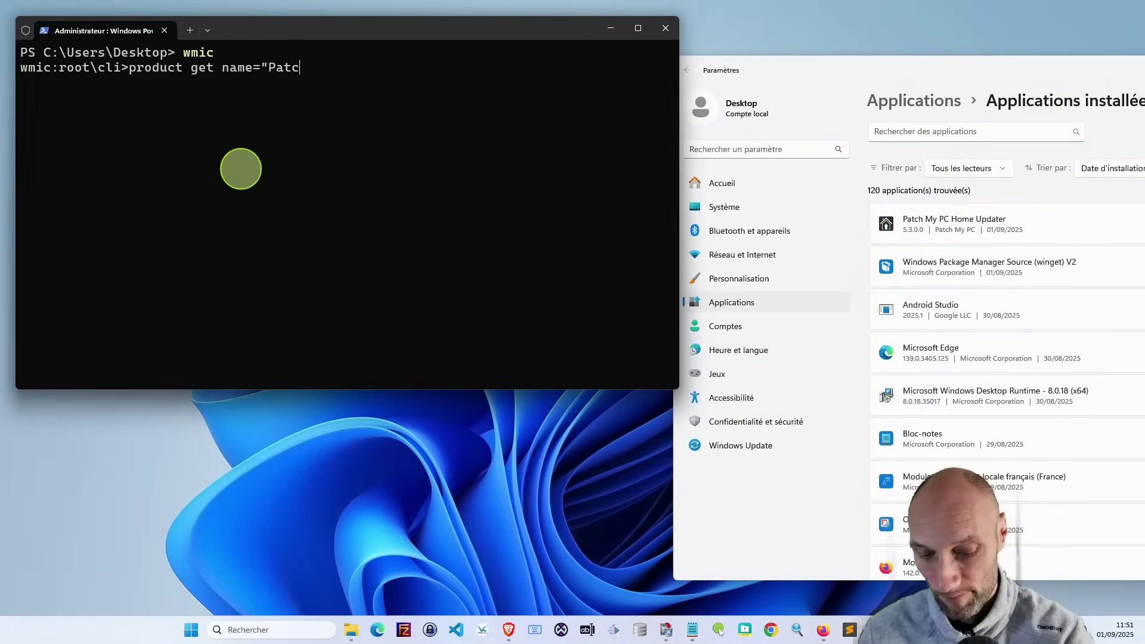
type("h My Pc ")
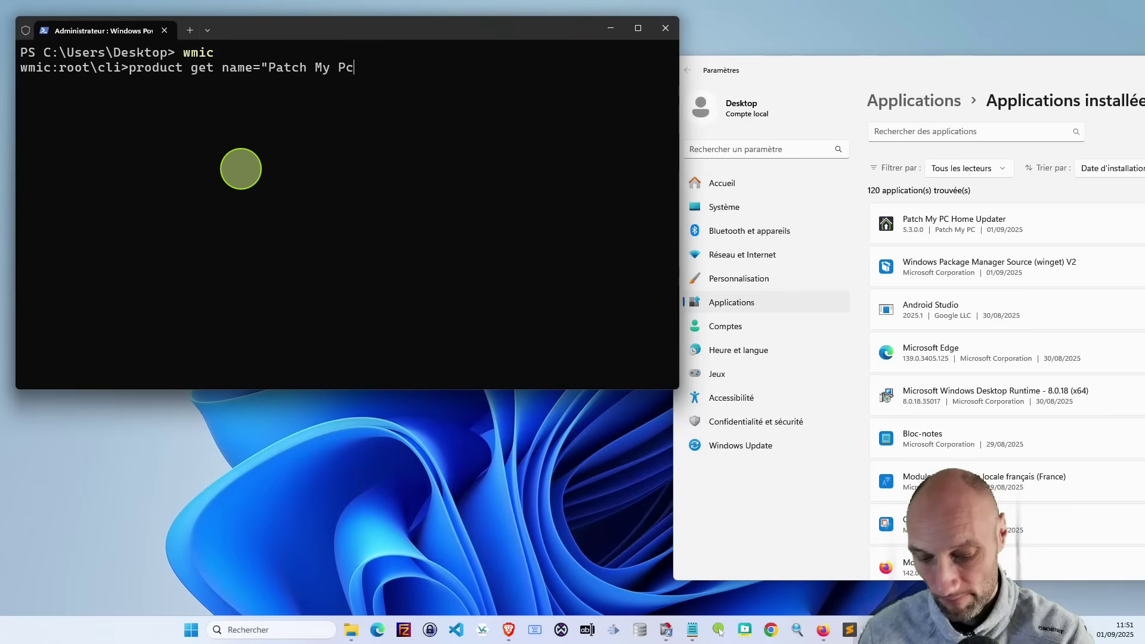
type("Home Updater")
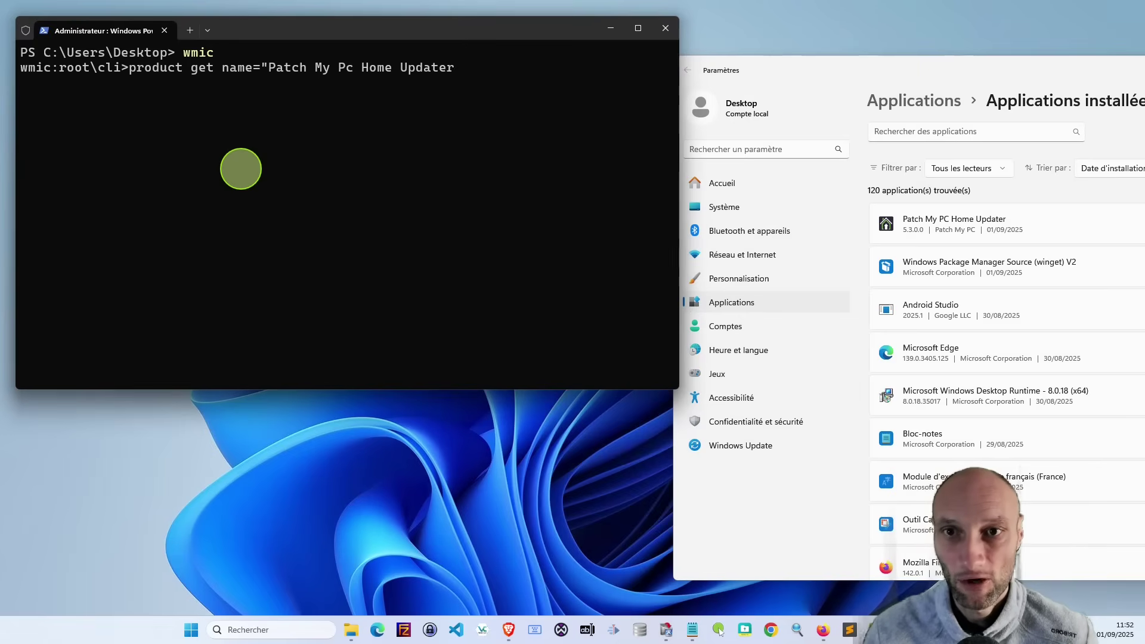
type("\"")
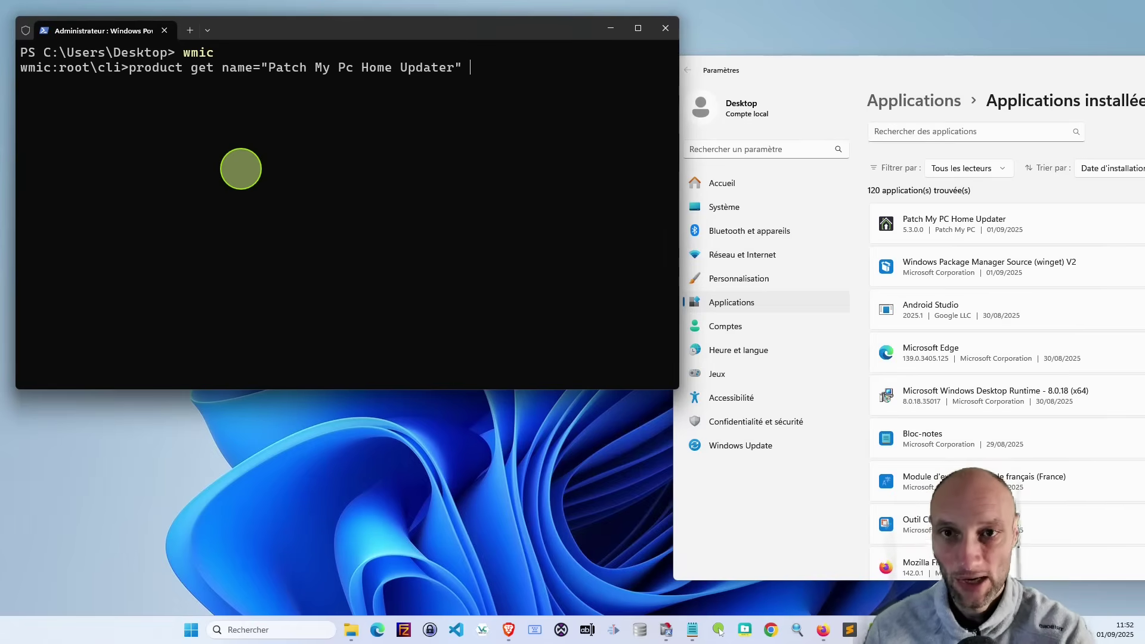
type("call")
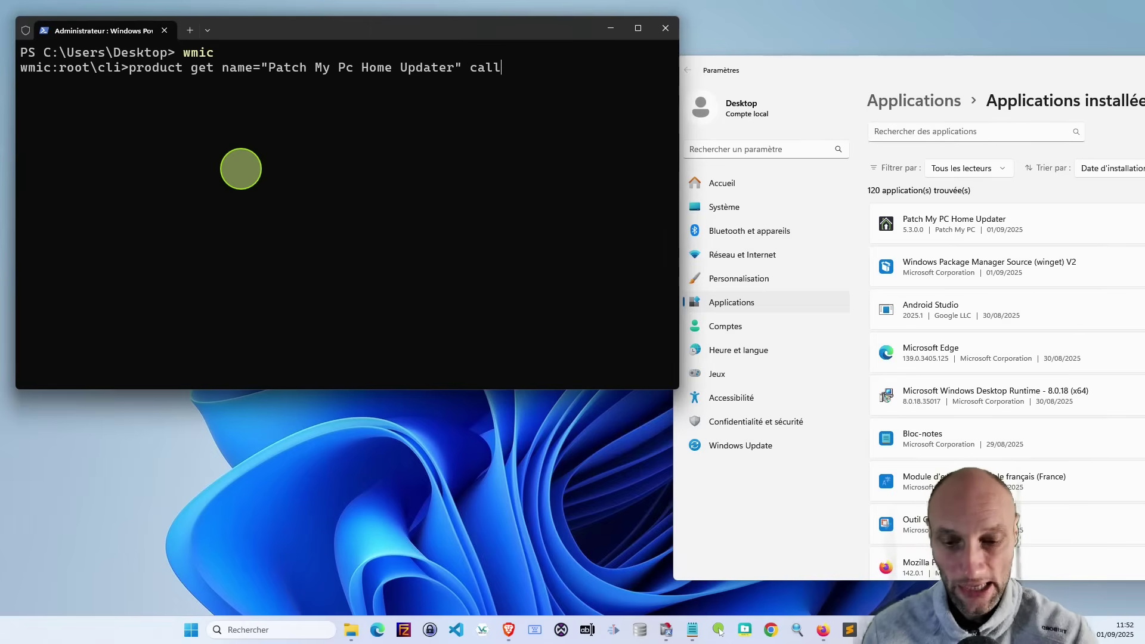
type(" un")
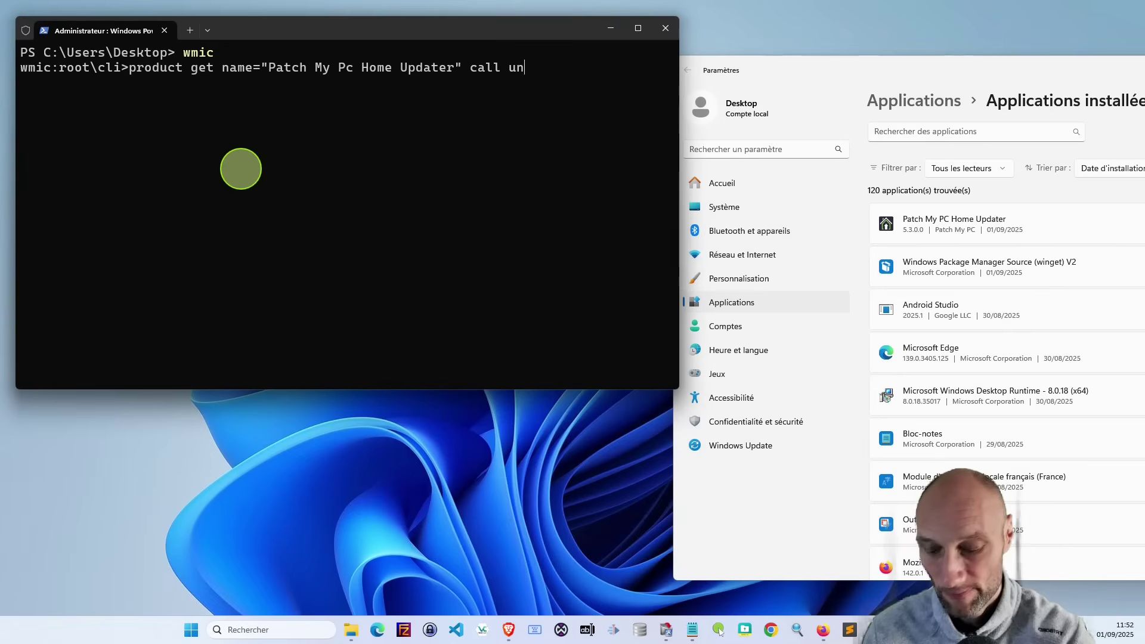
type("install")
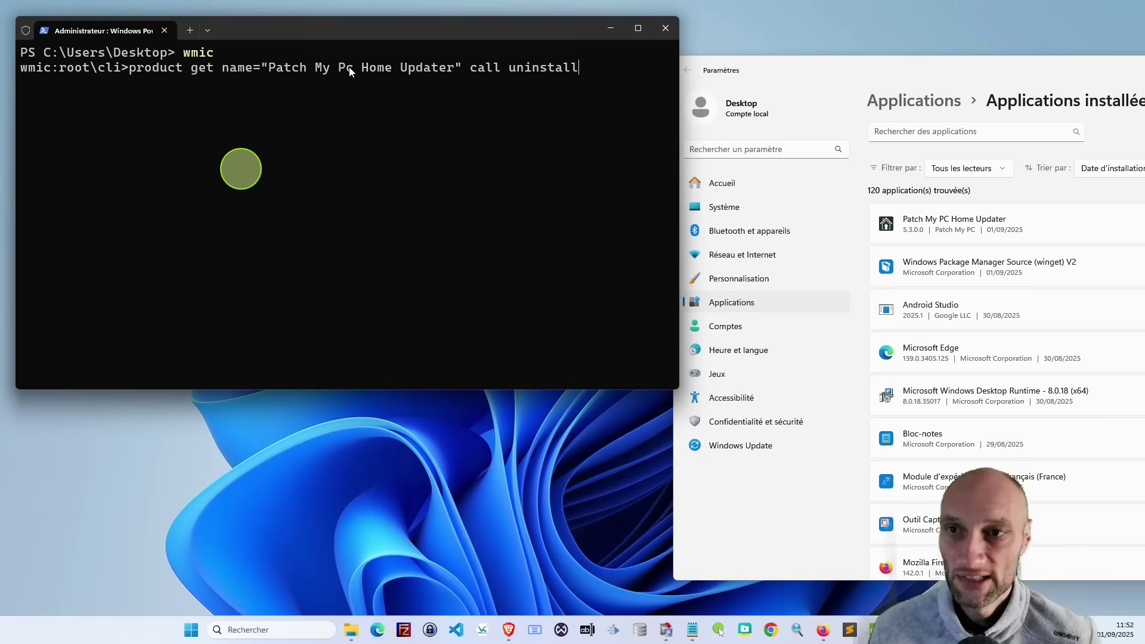
key("super+plus")
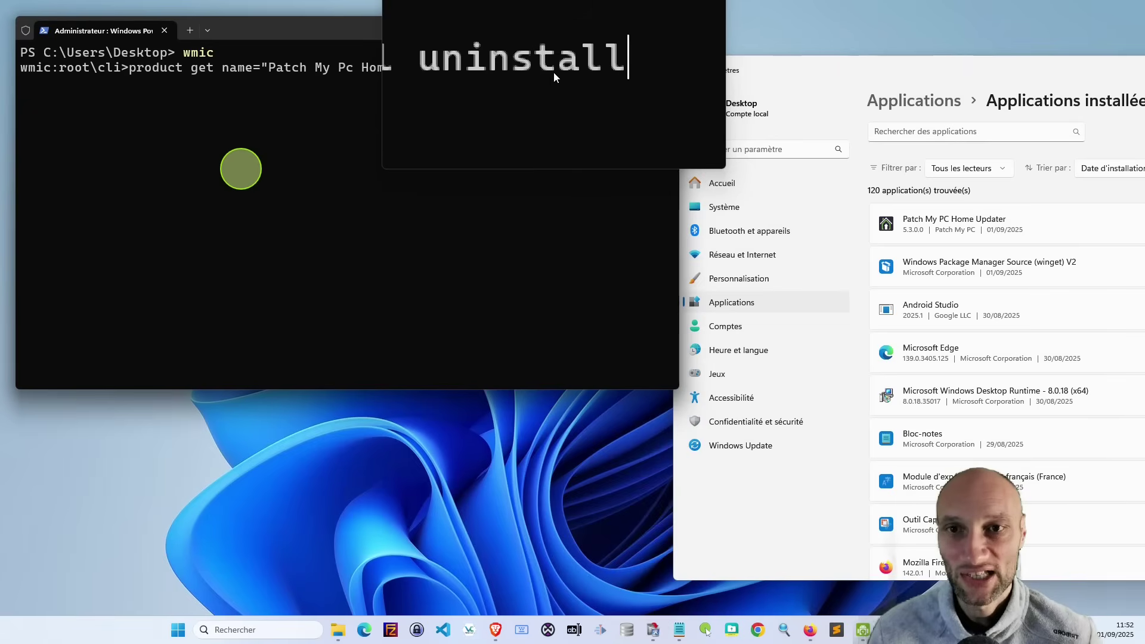
key("Escape")
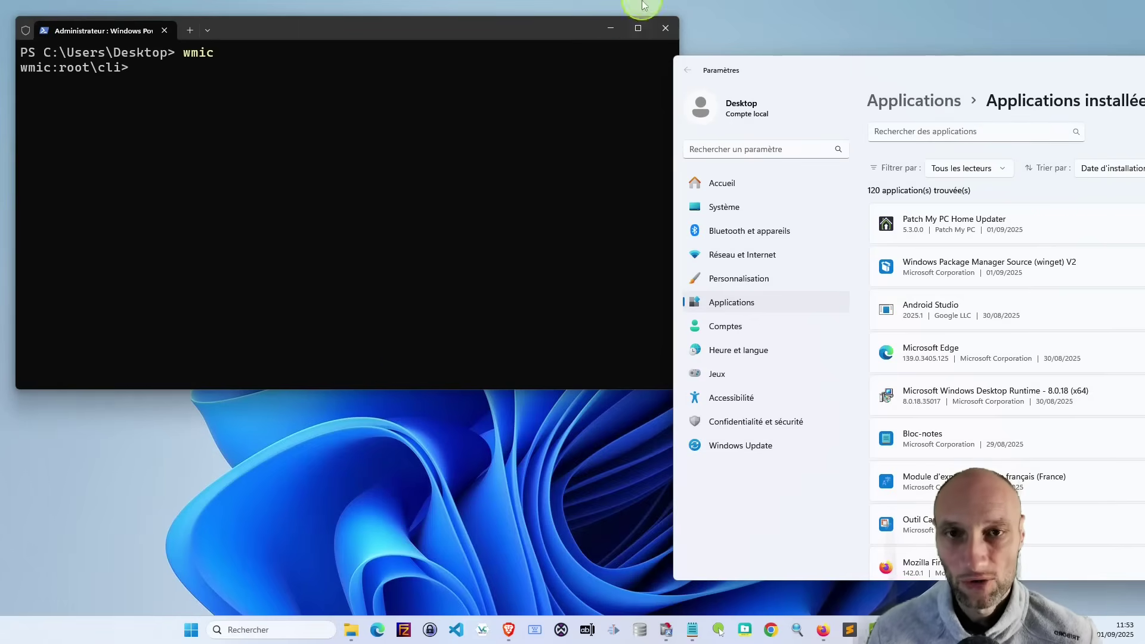
Minimize the terminal and close the installed apps window.
left_click(609, 29)
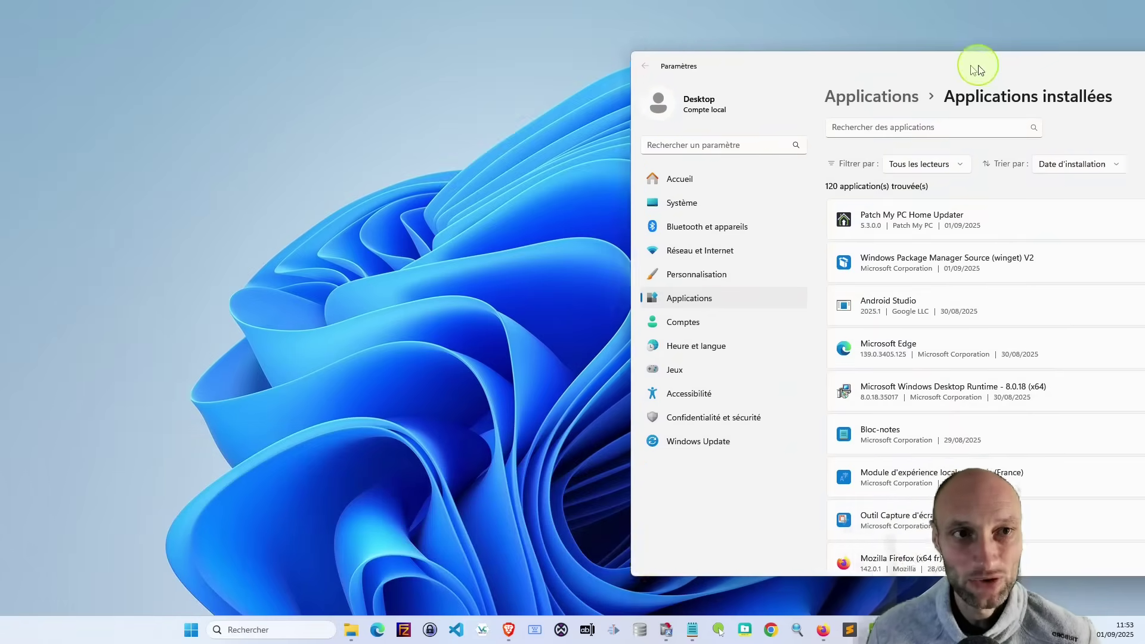
left_click_drag(975, 69, 560, 77)
left_click(798, 112)
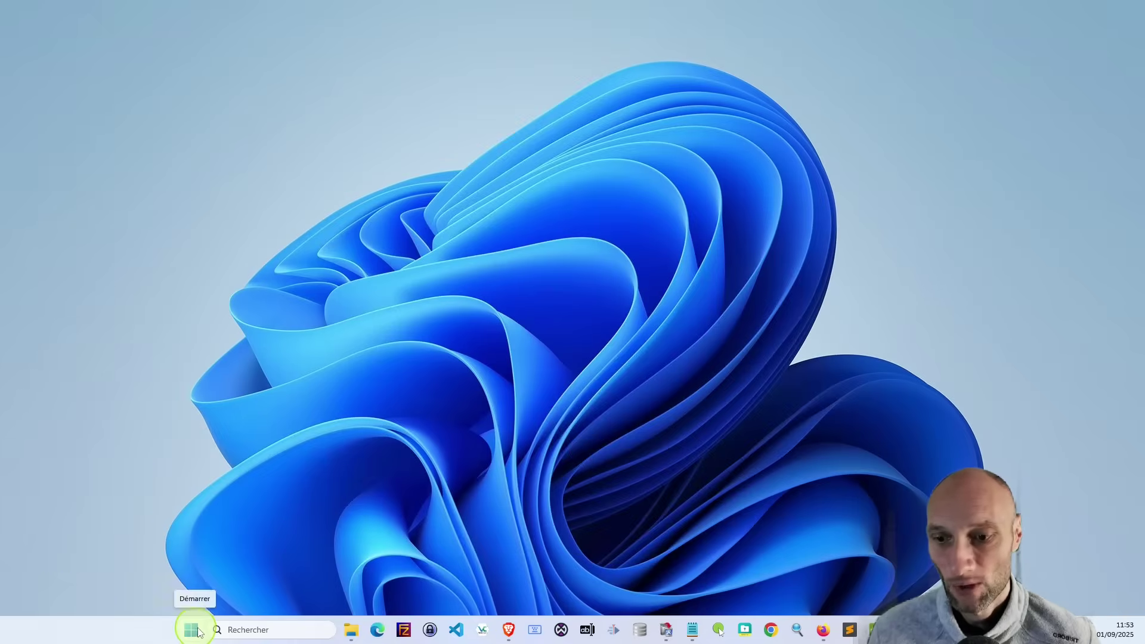
Search Windows for "rege" and open the Registry Editor, approving the elevation request.
left_click(261, 627)
type("rege")
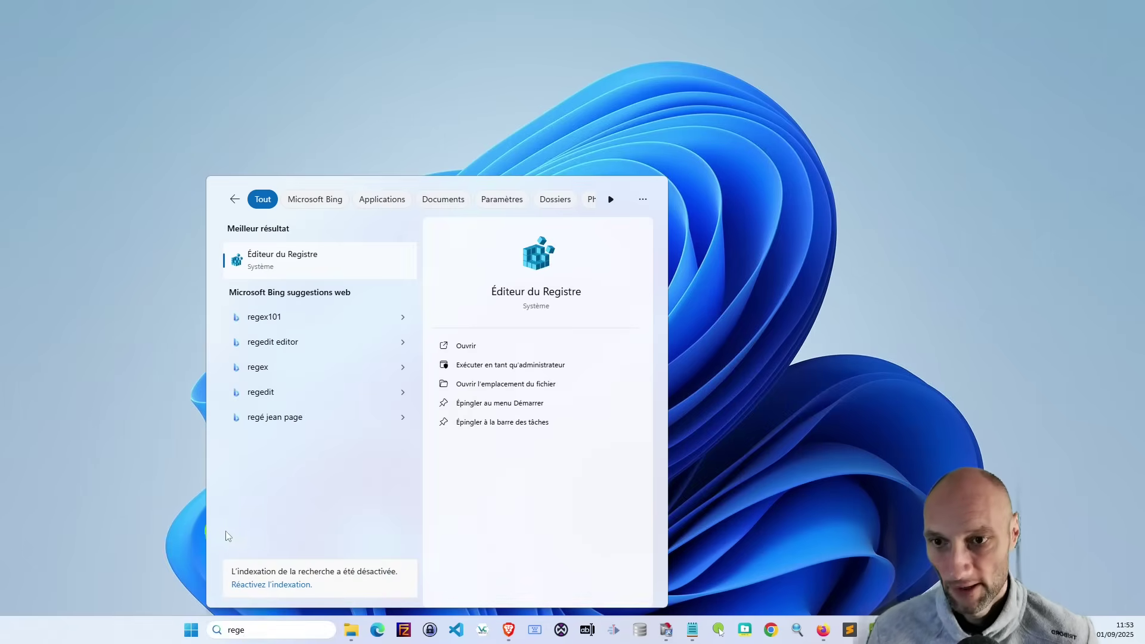
left_click(303, 263)
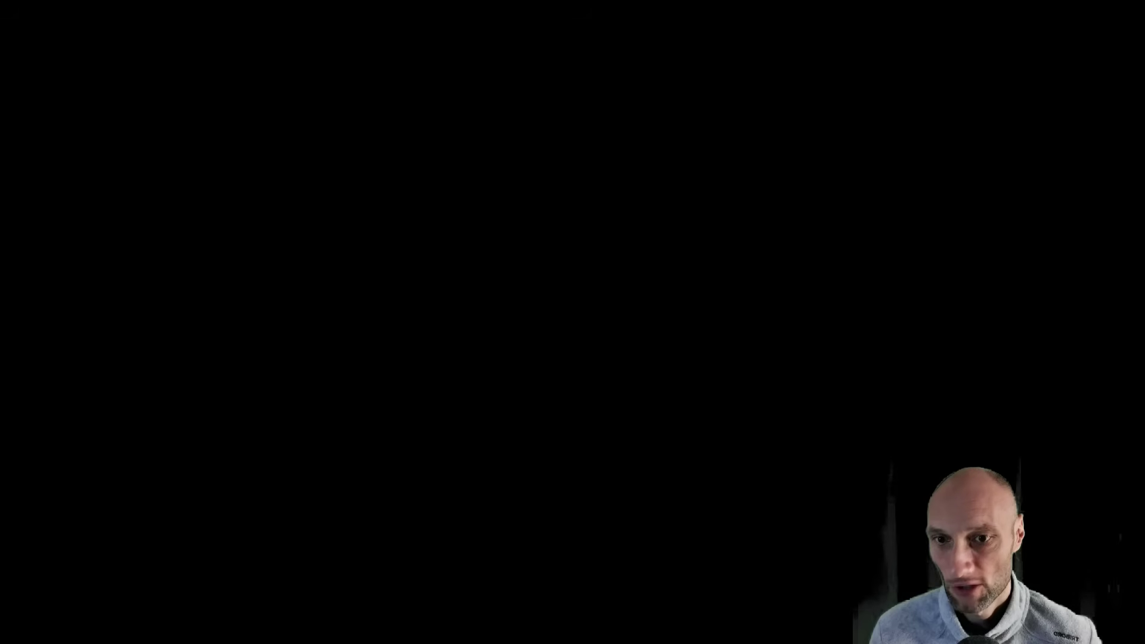
left_click(523, 410)
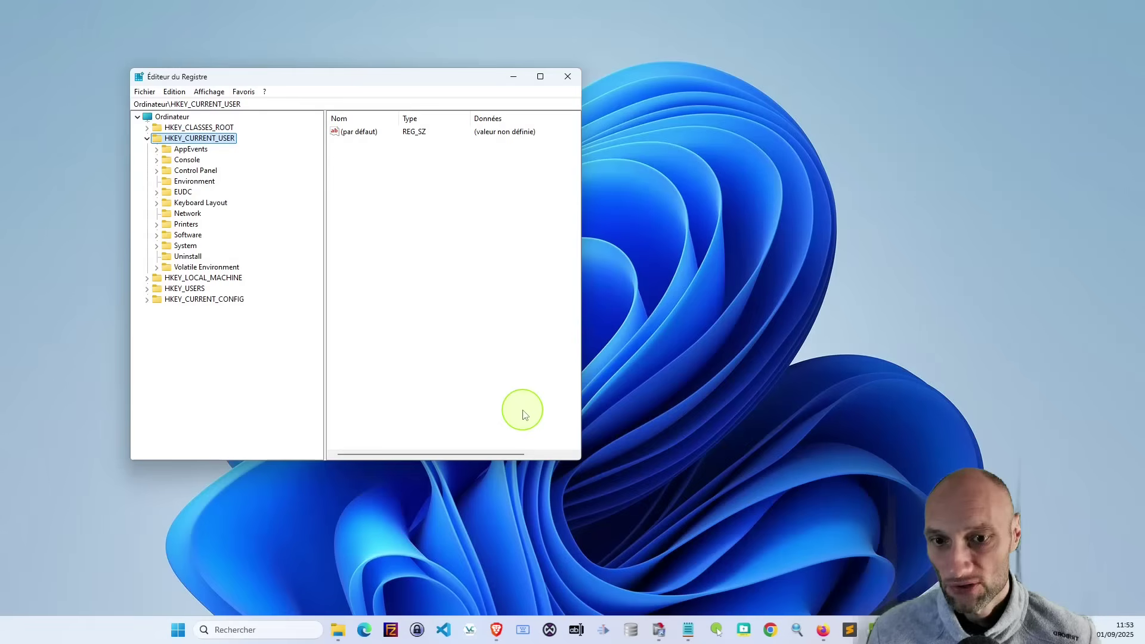
Collapse the HKEY_CURRENT_USER key and move the Registry Editor window closer to the middle of the desktop.
left_click(147, 138)
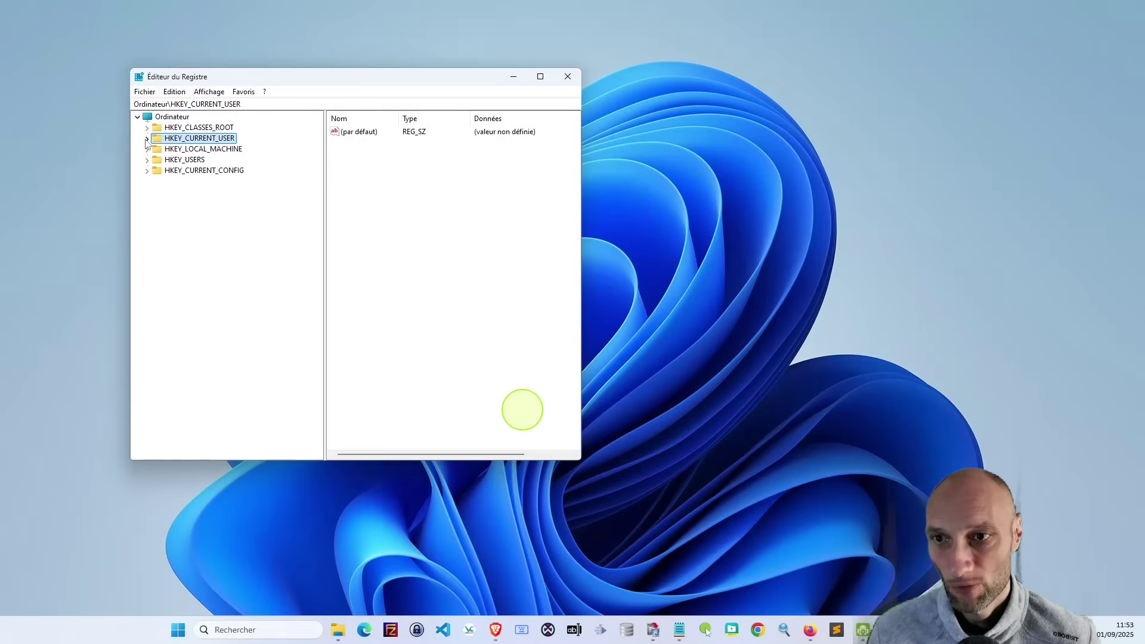
left_click_drag(463, 78, 708, 72)
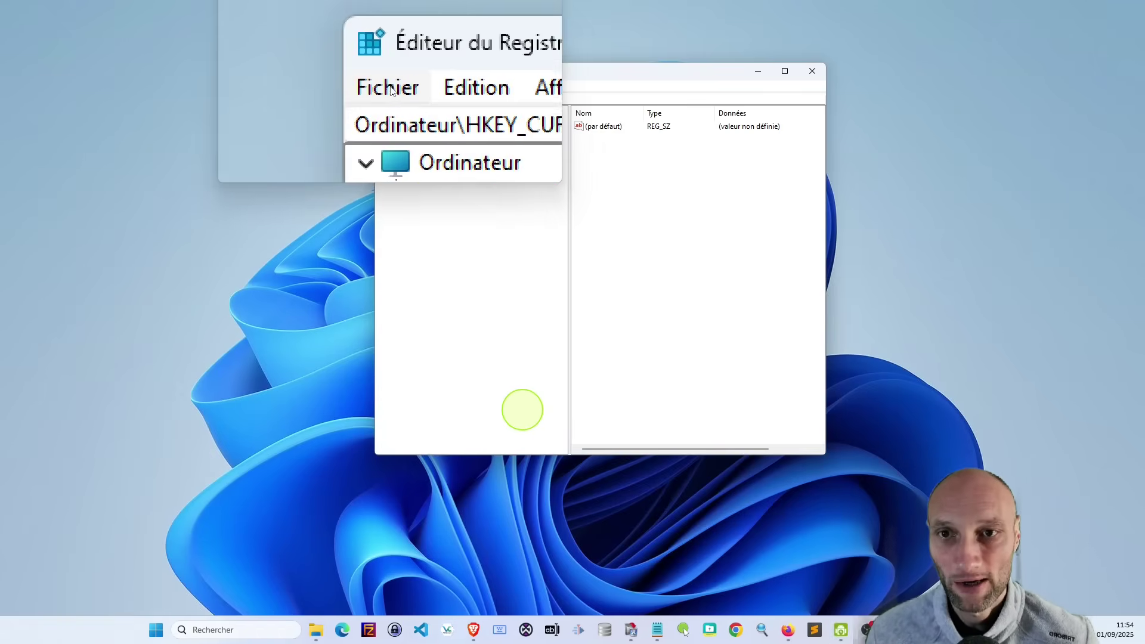
Prepare an export of the entire registry to the desktop under the file name tgerfgerfref, and cancel it without saving.
left_click(390, 87)
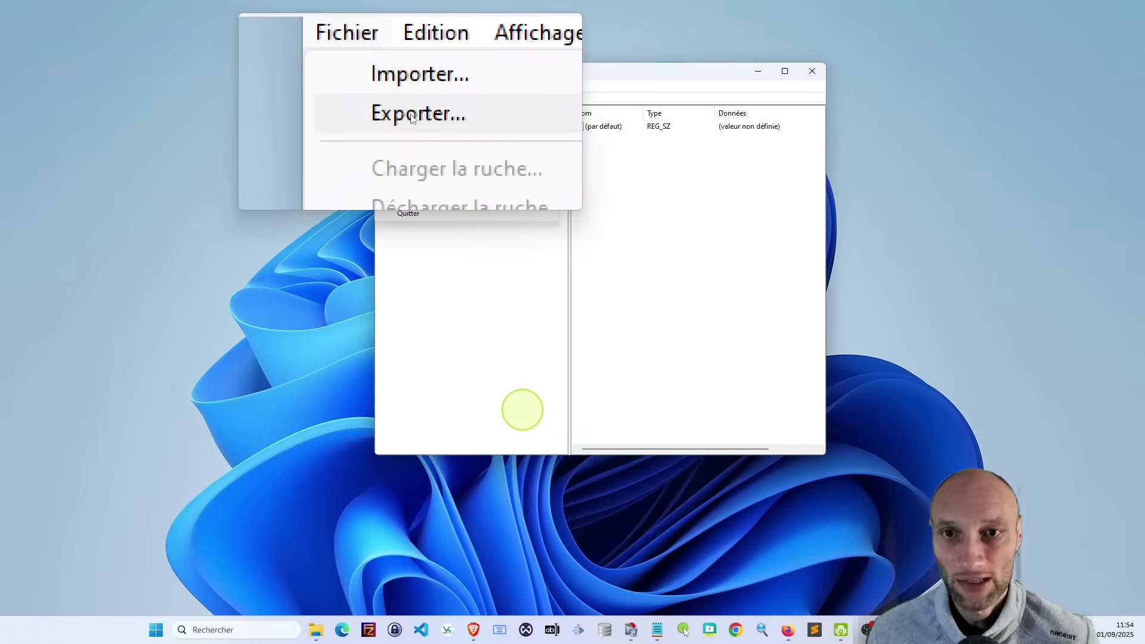
left_click(412, 117)
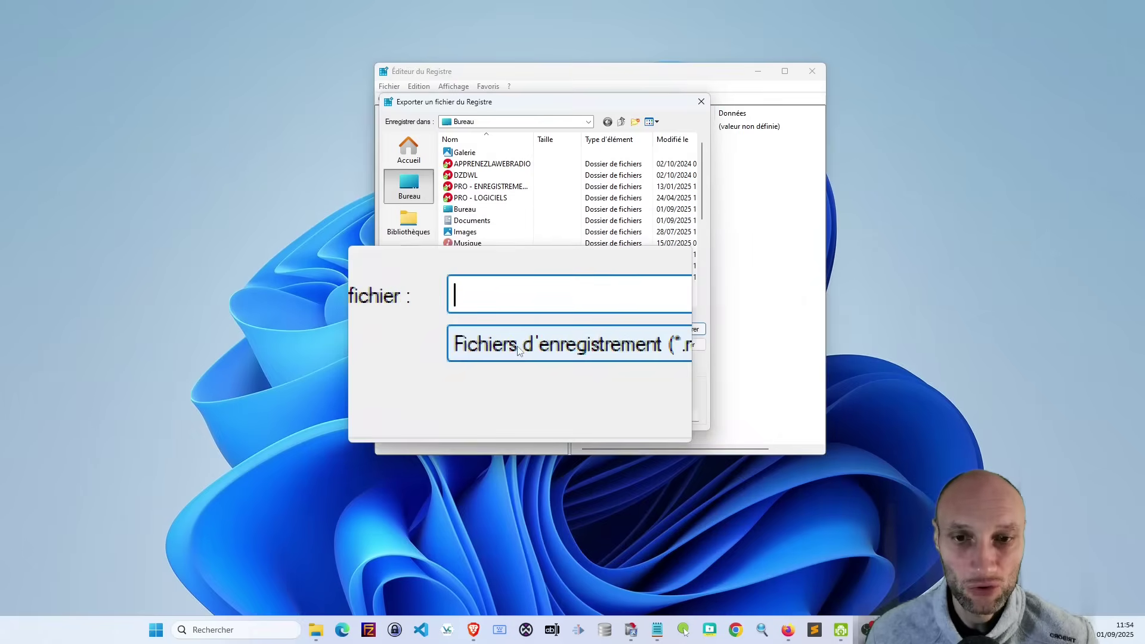
type("tgerfgerfref")
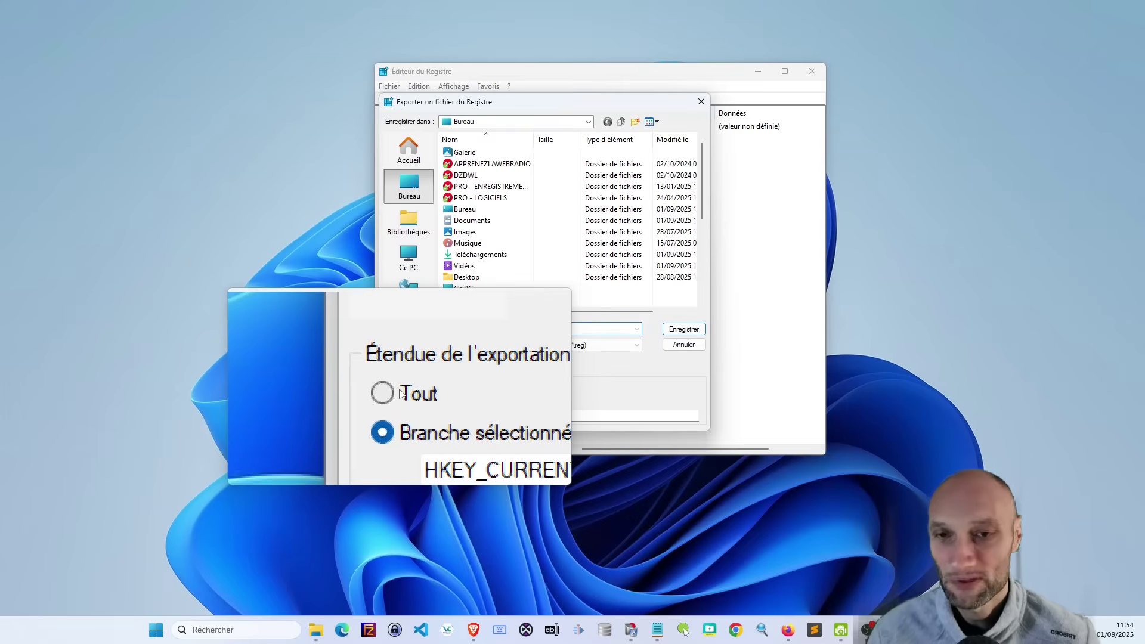
left_click(396, 390)
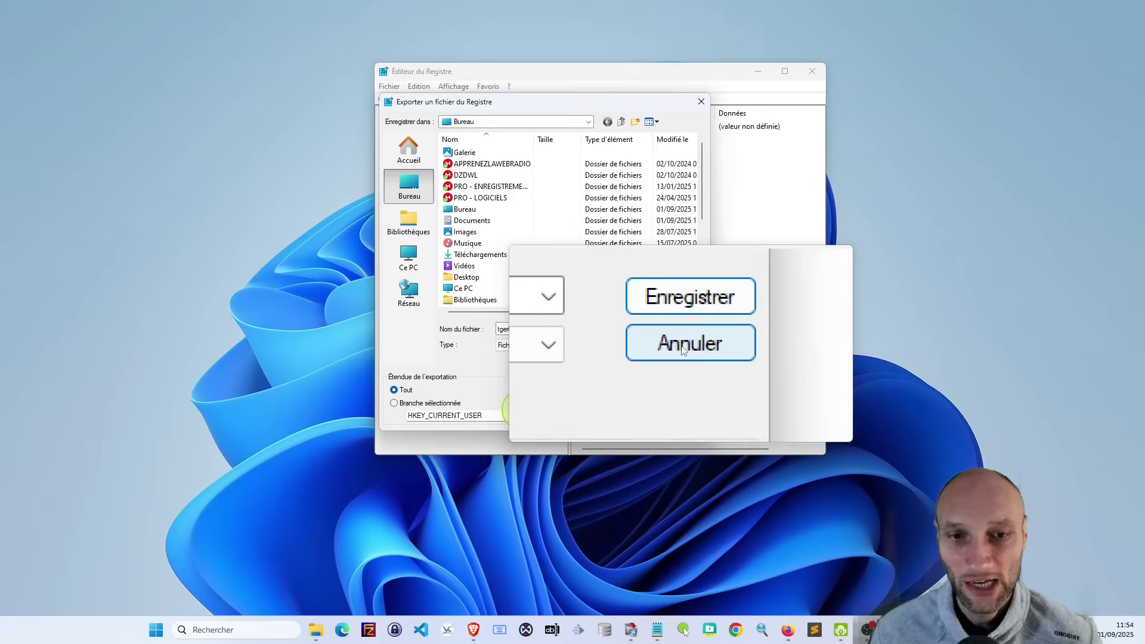
left_click(684, 349)
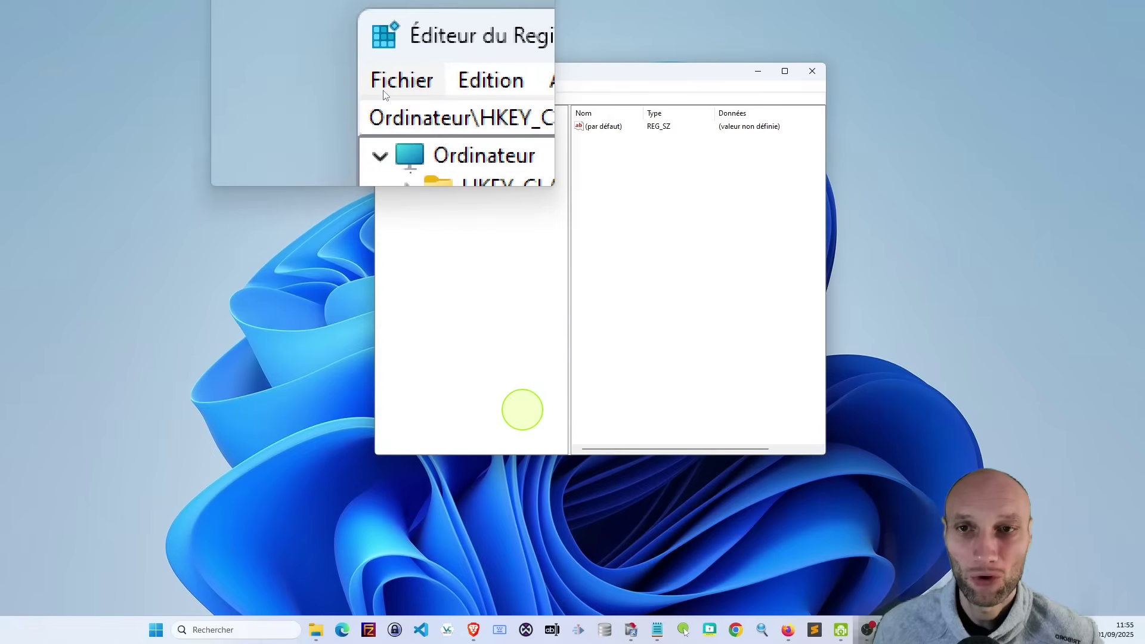
Open the dialog for importing a registry file and cancel it without choosing a file.
left_click(385, 95)
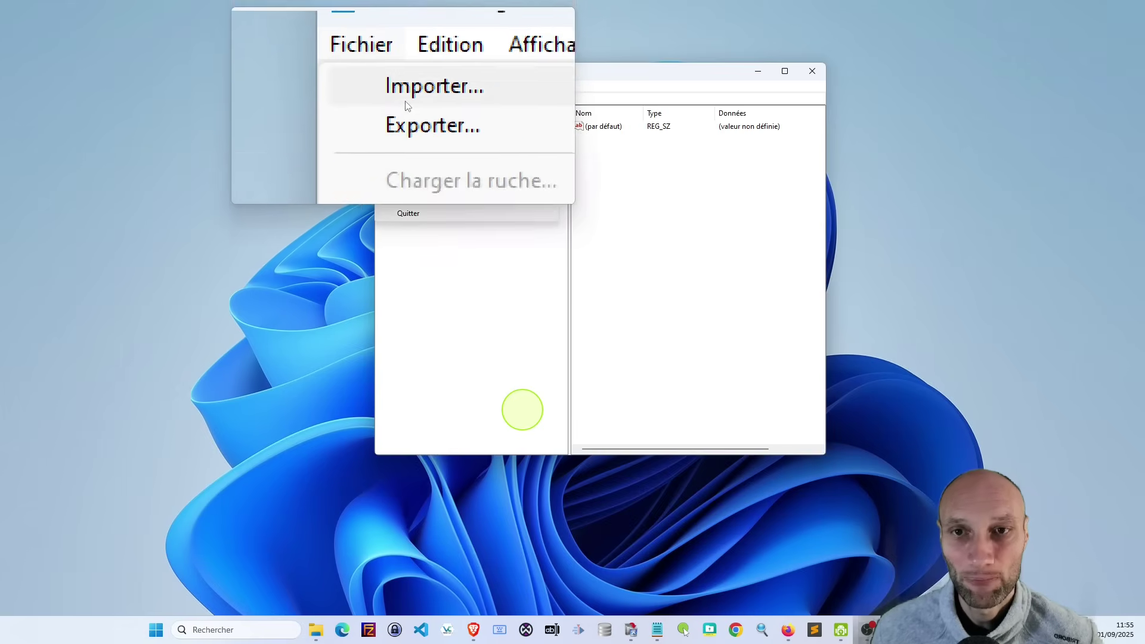
left_click(411, 102)
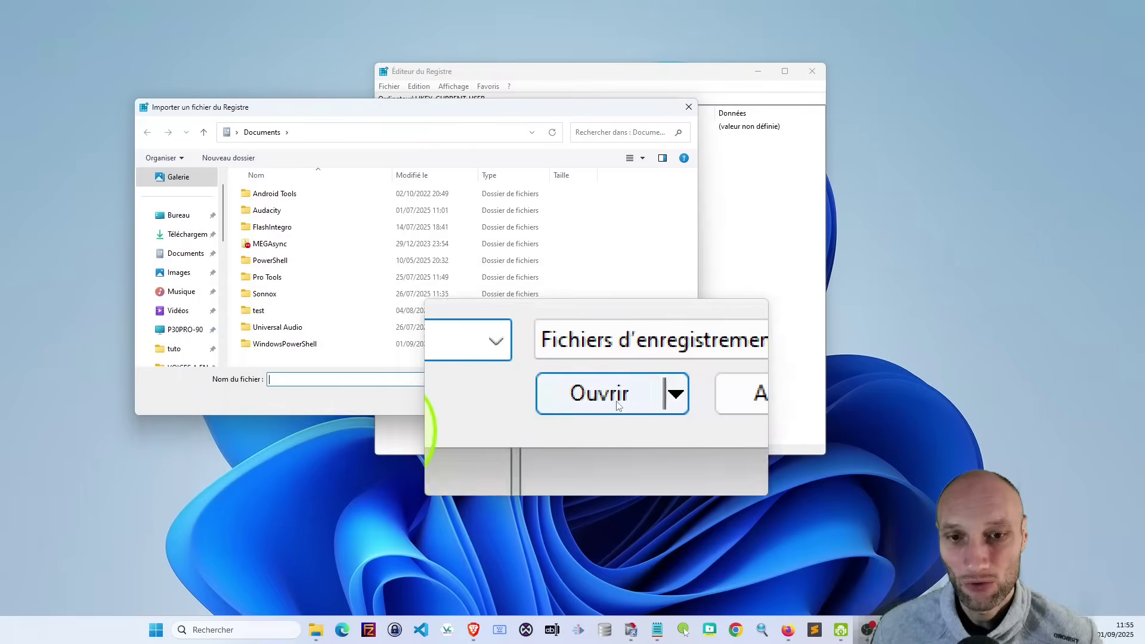
left_click(669, 399)
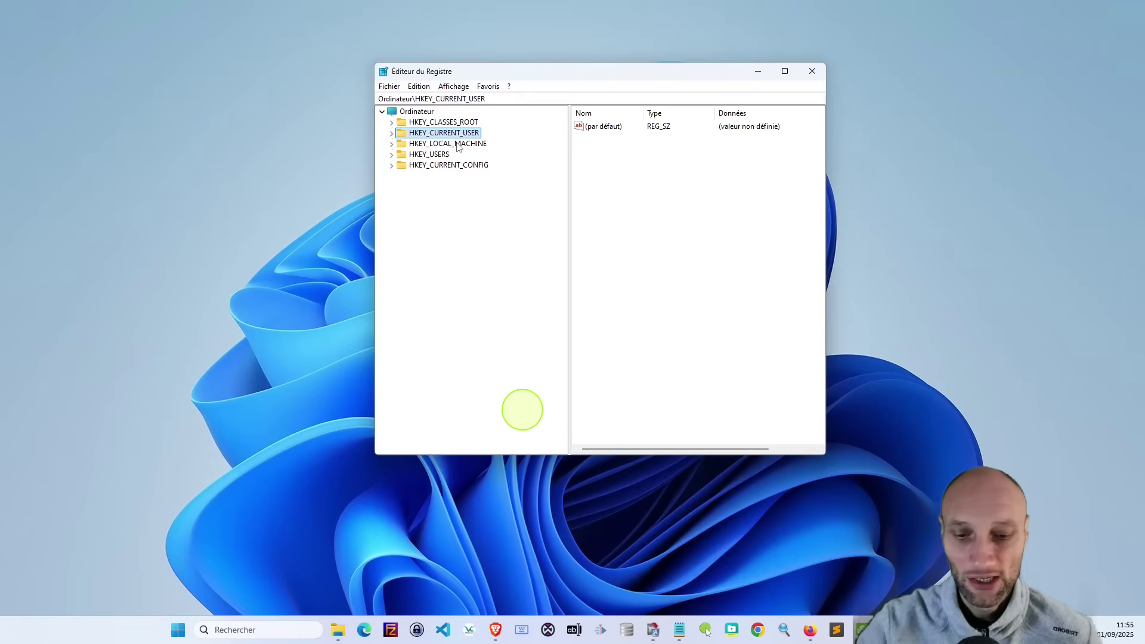
Expand the registry tree along HKEY_LOCAL_MACHINE\SOFTWARE\Microsoft.
left_click(391, 143)
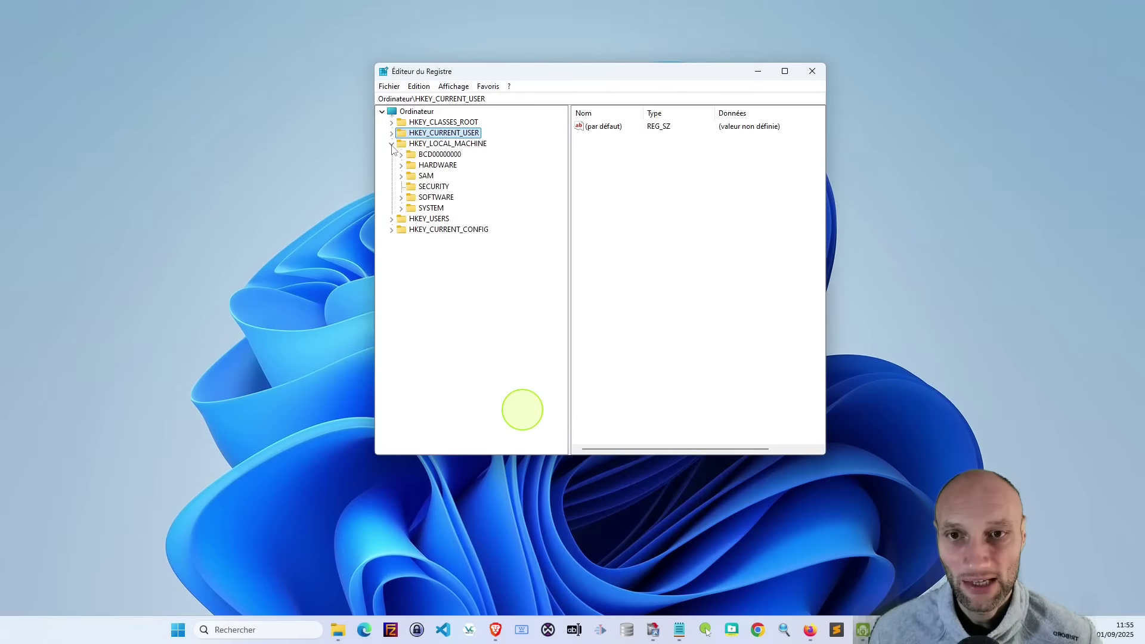
left_click(402, 197)
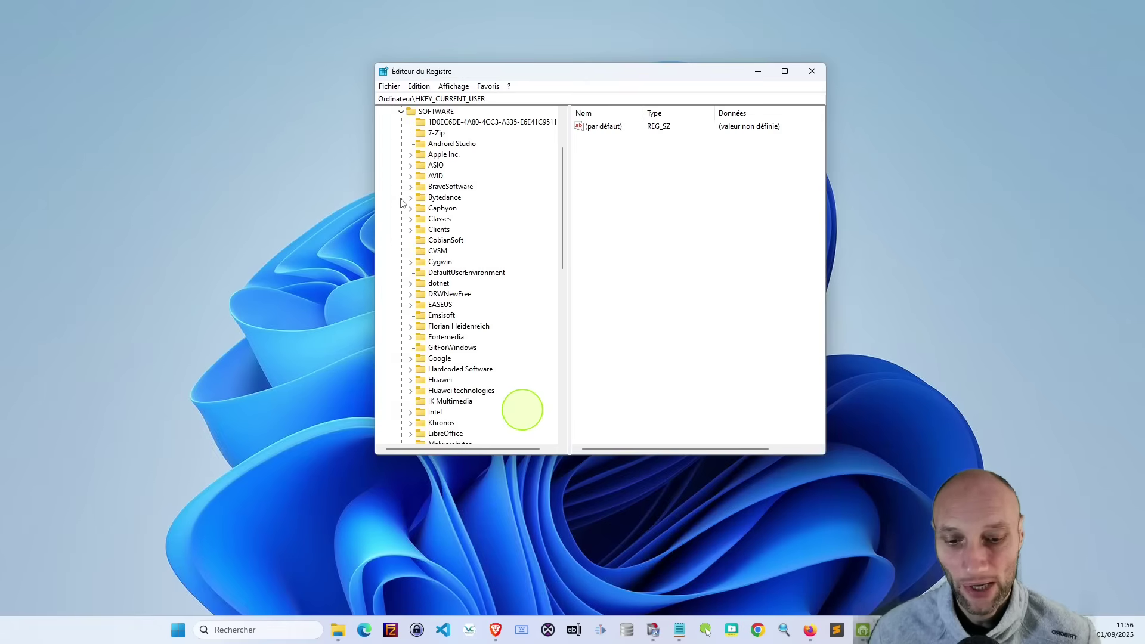
scroll(415, 322, "down", 15)
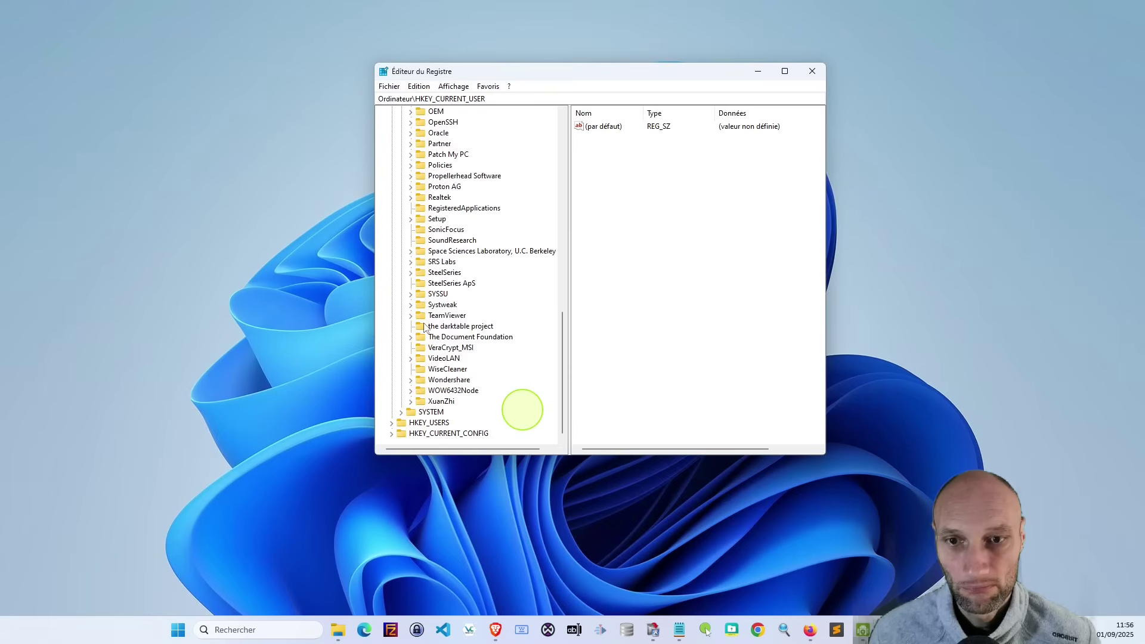
scroll(424, 327, "up", 5)
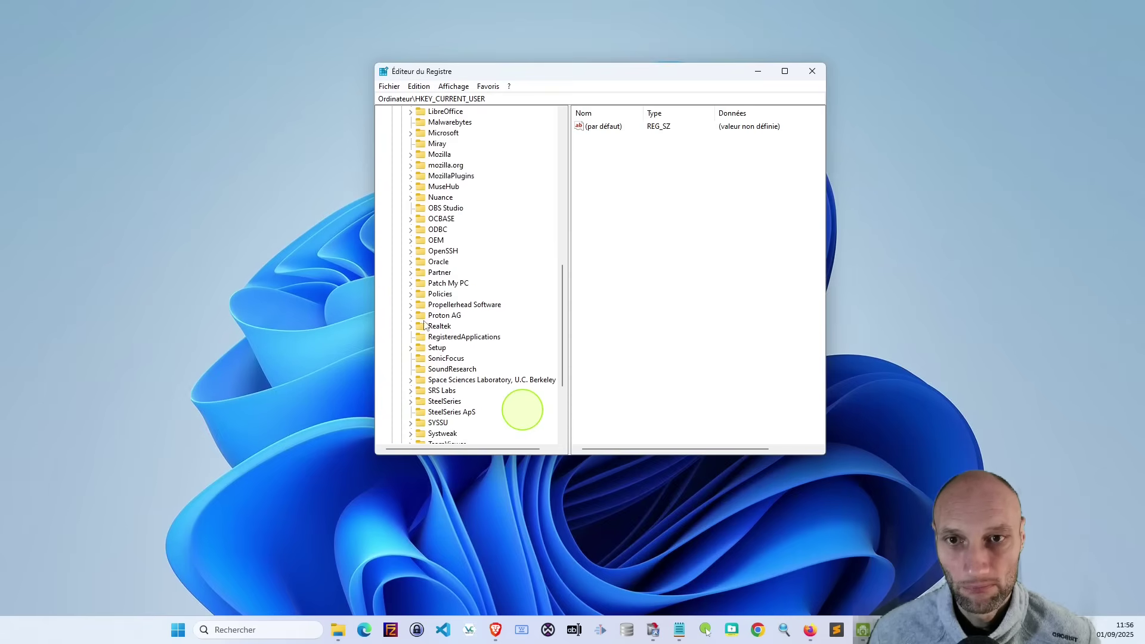
left_click(411, 137)
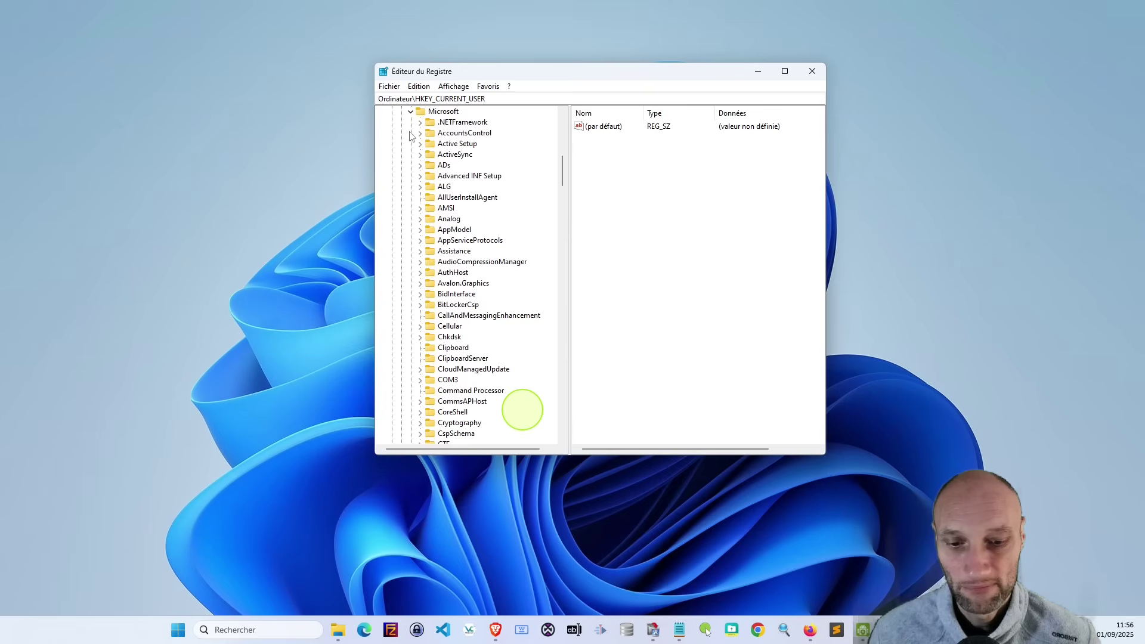
Expand the Windows key under Microsoft, and its CurrentVersion subkey.
scroll(477, 250, "down", 7)
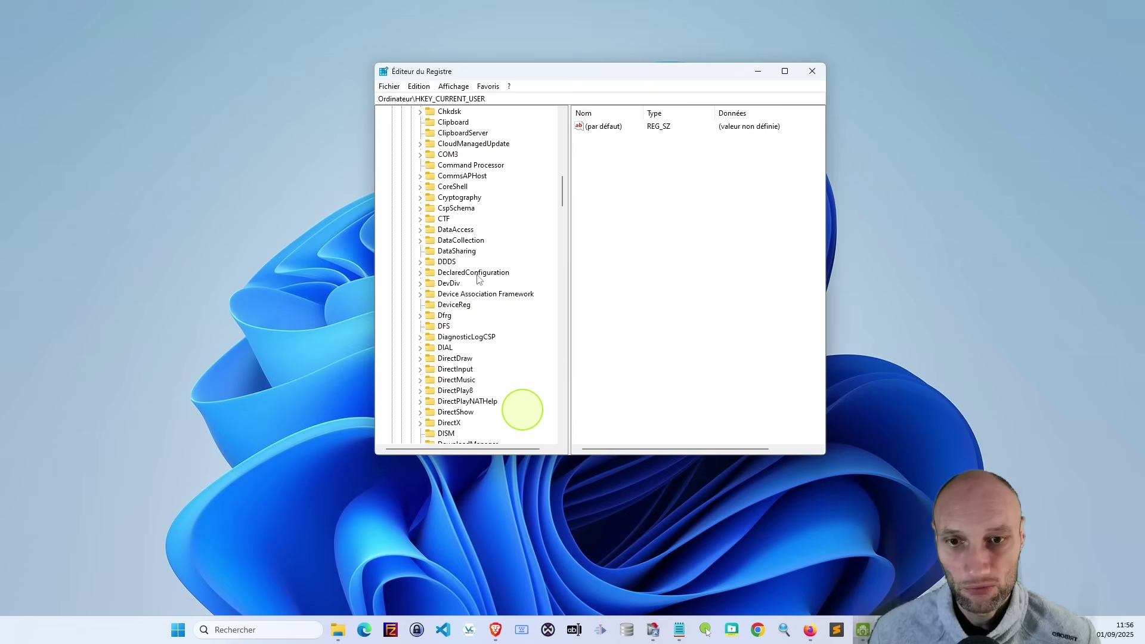
scroll(477, 277, "down", 15)
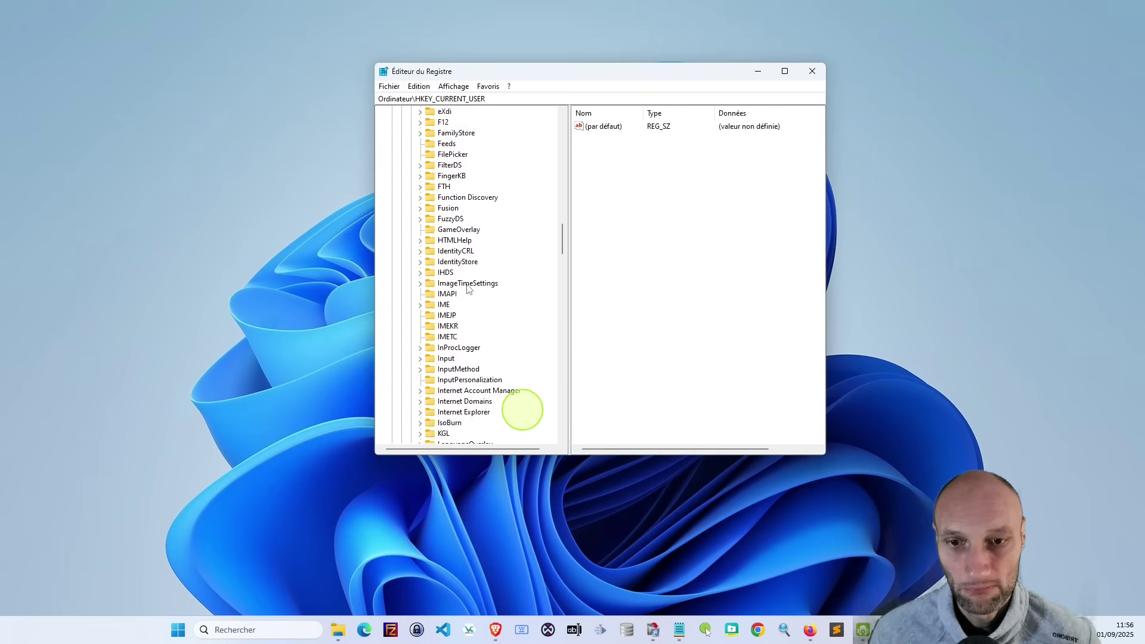
scroll(468, 289, "down", 20)
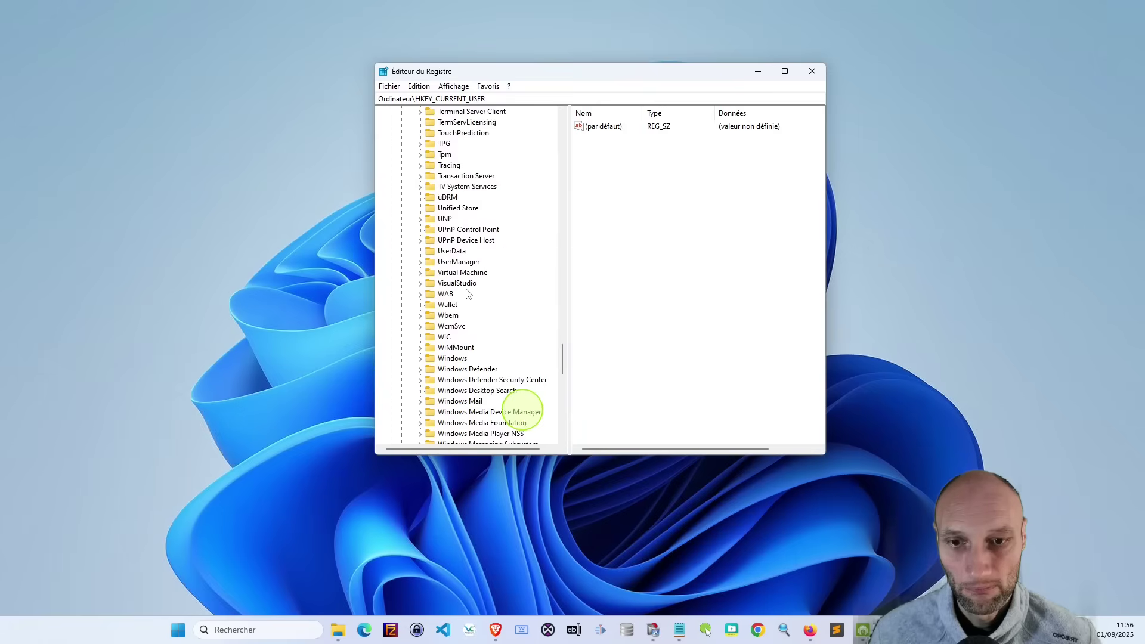
scroll(468, 293, "down", 4)
left_click(420, 230)
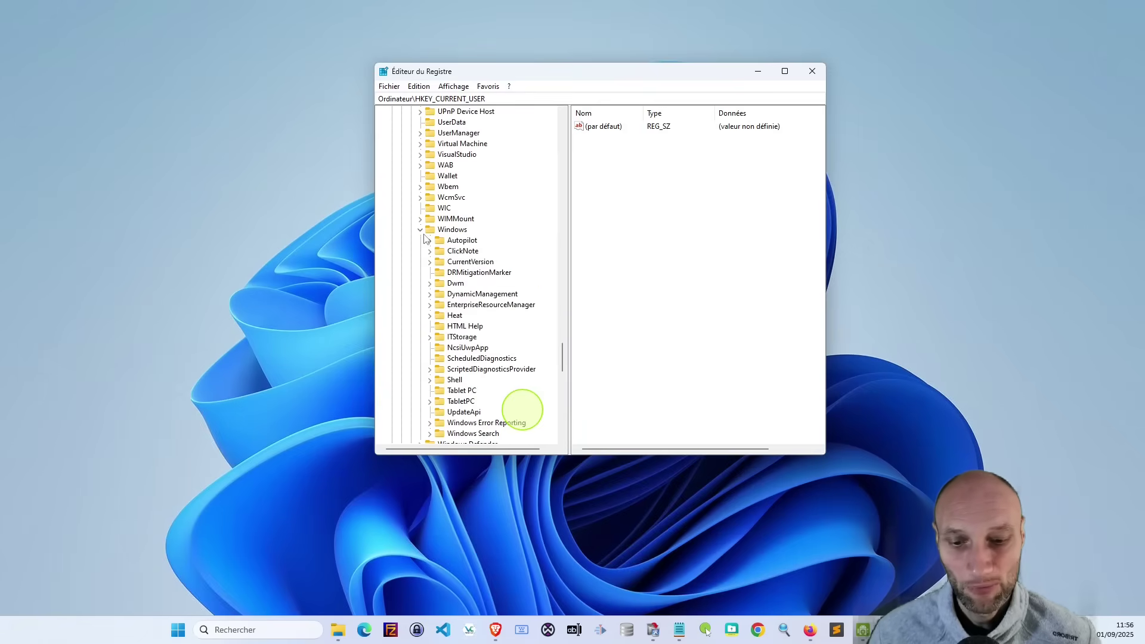
scroll(447, 251, "down", 3)
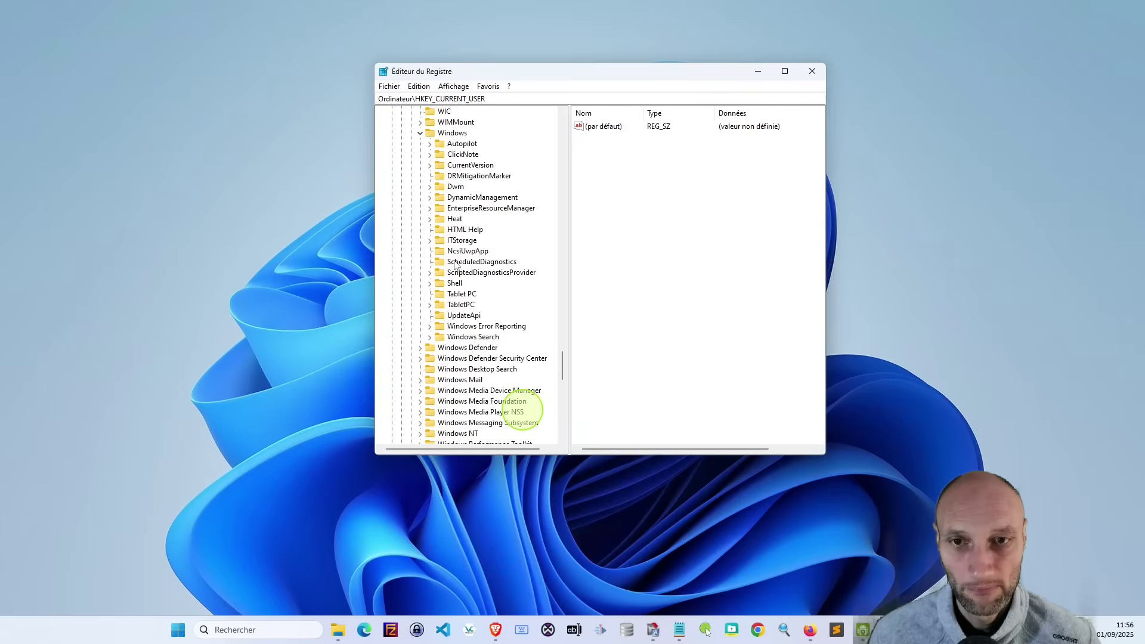
left_click(429, 165)
Find the Uninstall key under CurrentVersion and expand it to list the installed programs' entries.
scroll(480, 276, "down", 6)
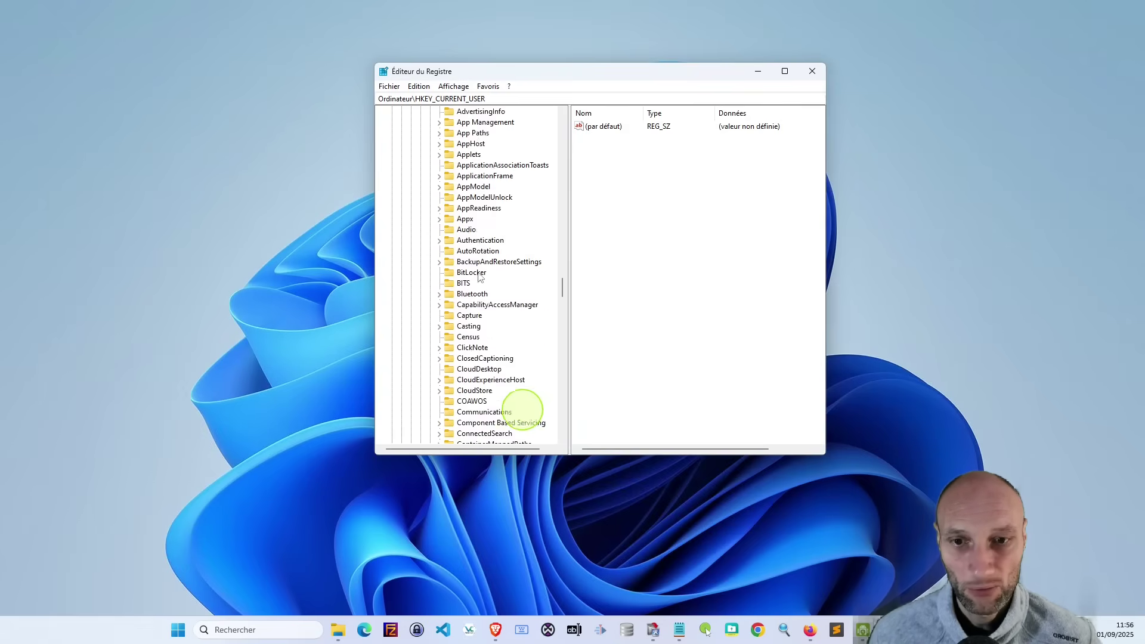
scroll(480, 275, "down", 20)
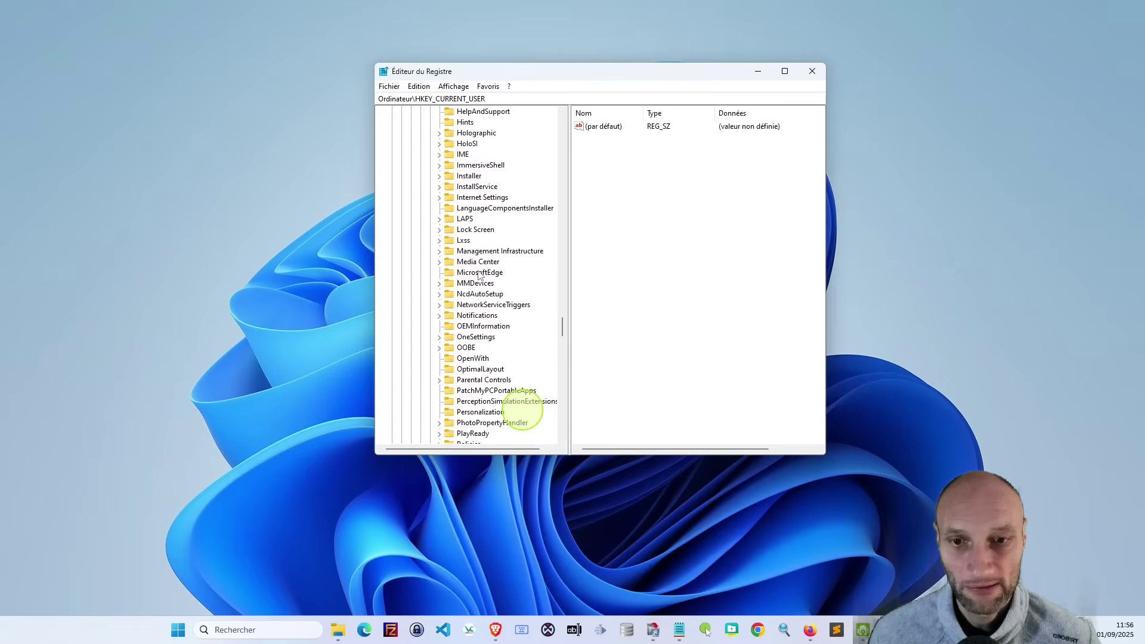
scroll(479, 274, "down", 20)
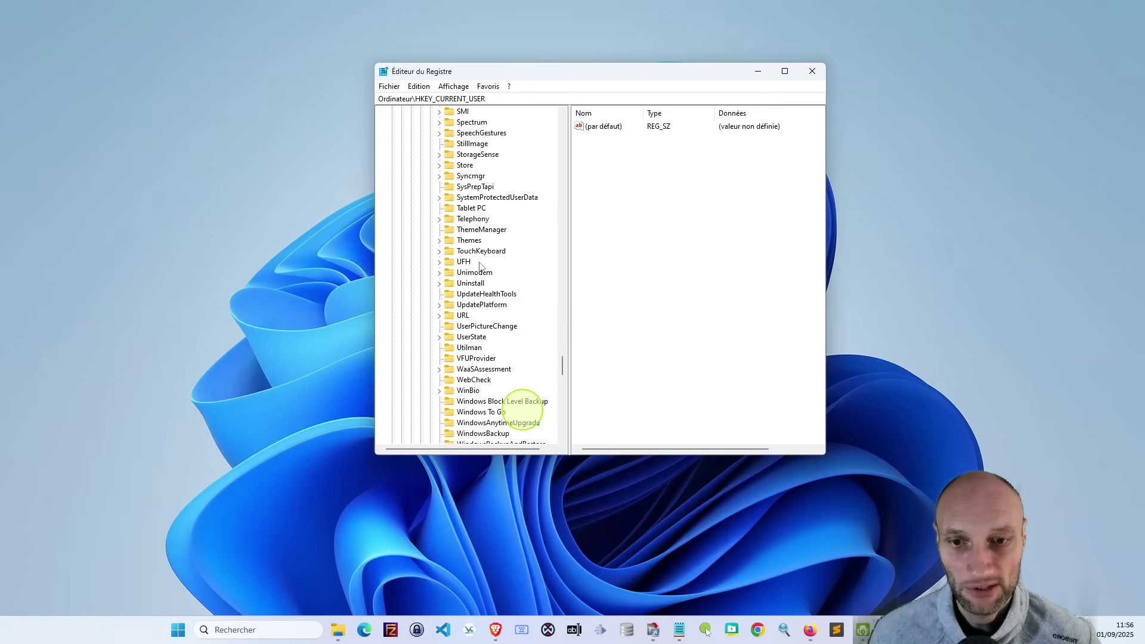
scroll(463, 220, "up", 6)
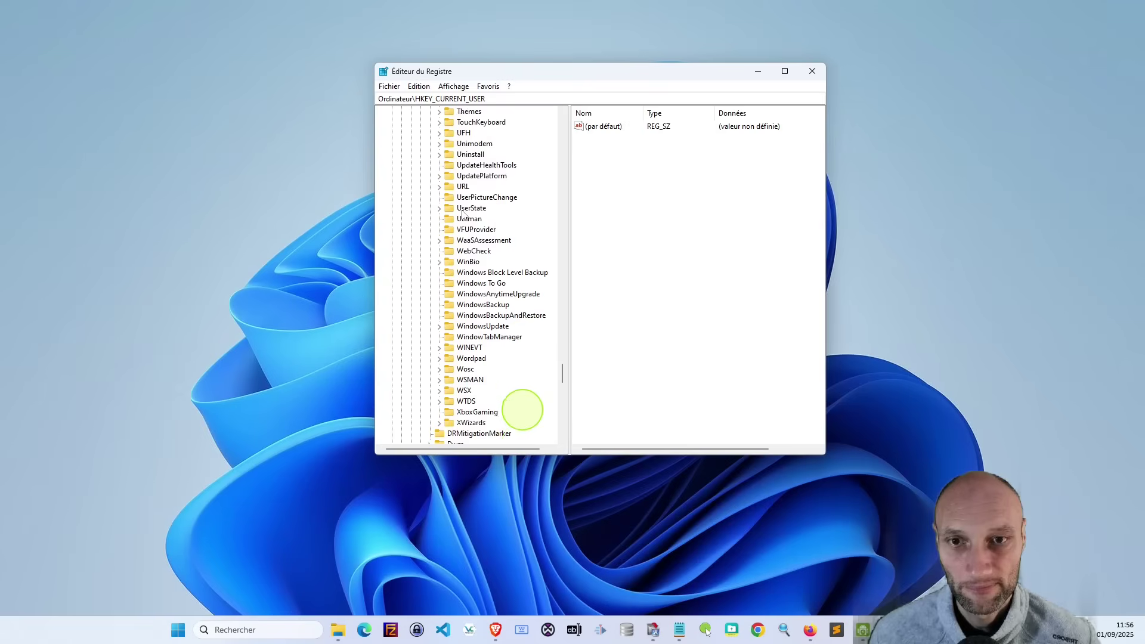
left_click(440, 222)
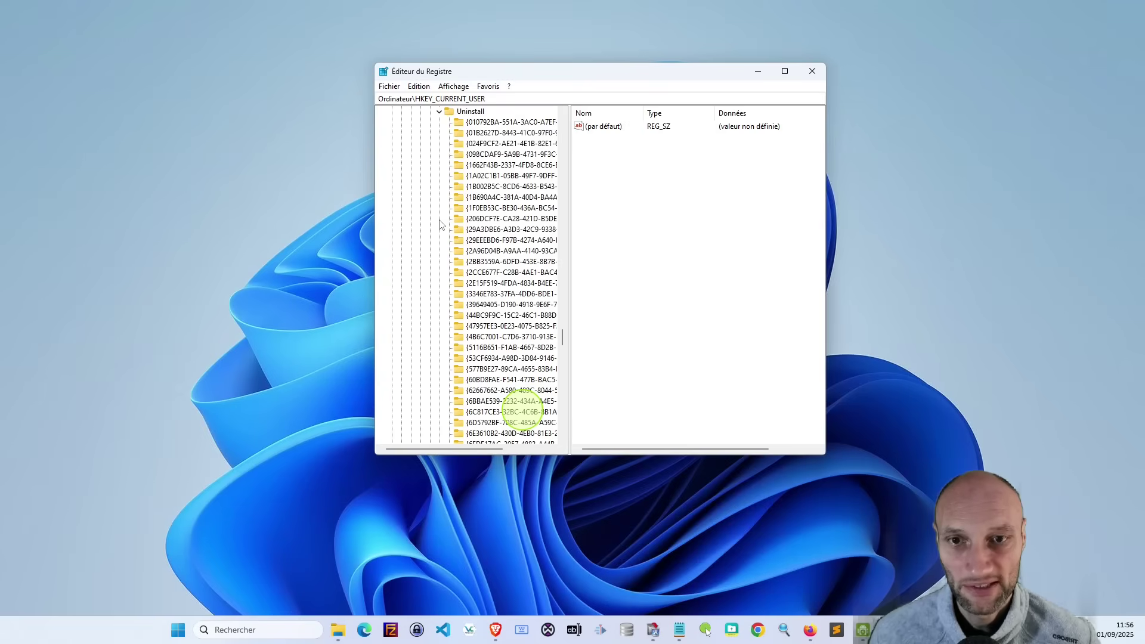
Look through the program entries under Uninstall, select the Mp3tag key, and view its available actions without deleting it.
scroll(494, 294, "down", 12)
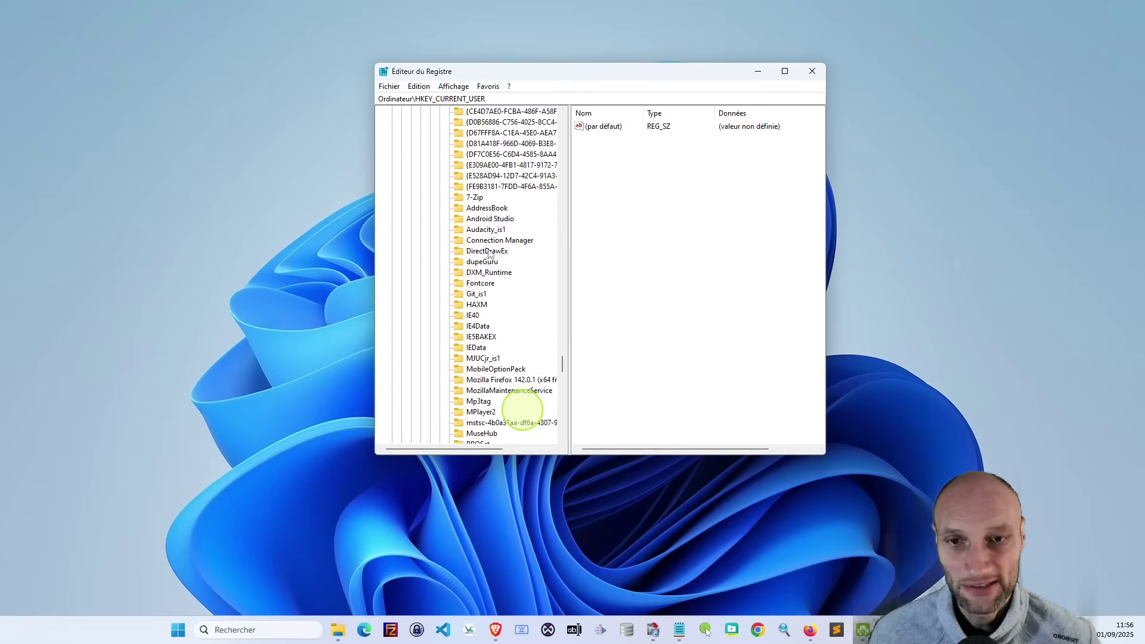
scroll(484, 266, "down", 4)
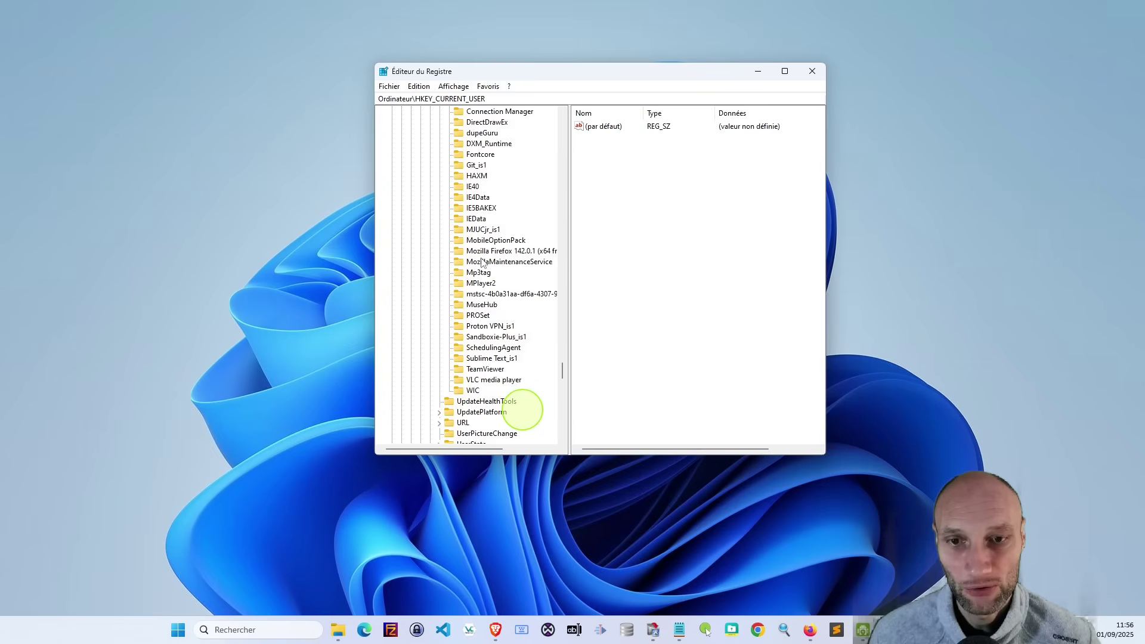
scroll(483, 263, "up", 2)
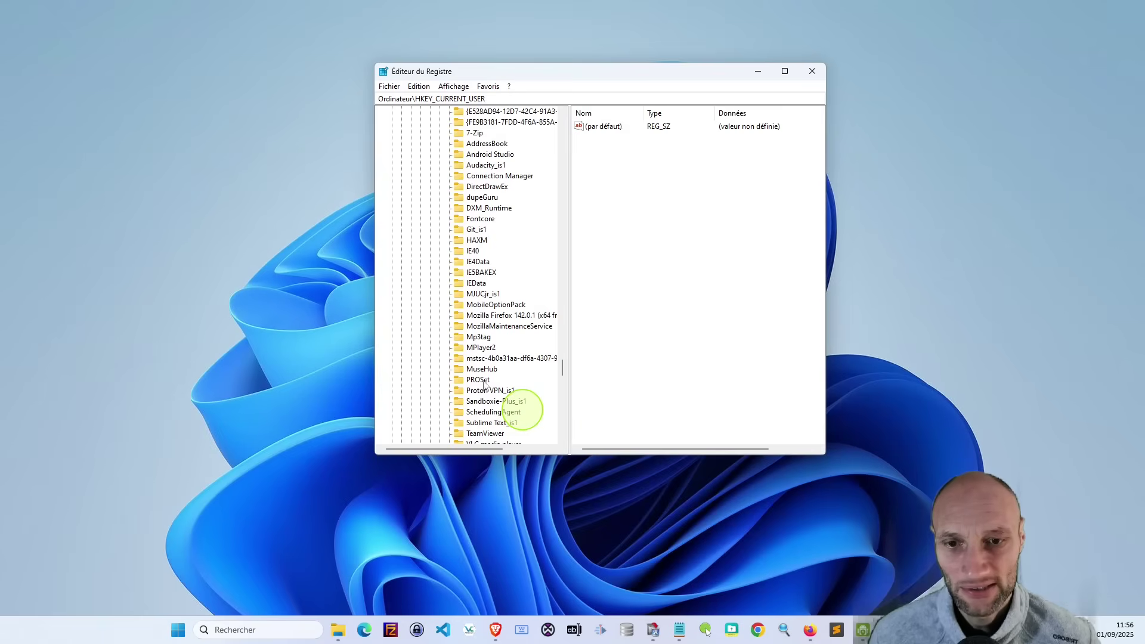
scroll(488, 385, "down", 2)
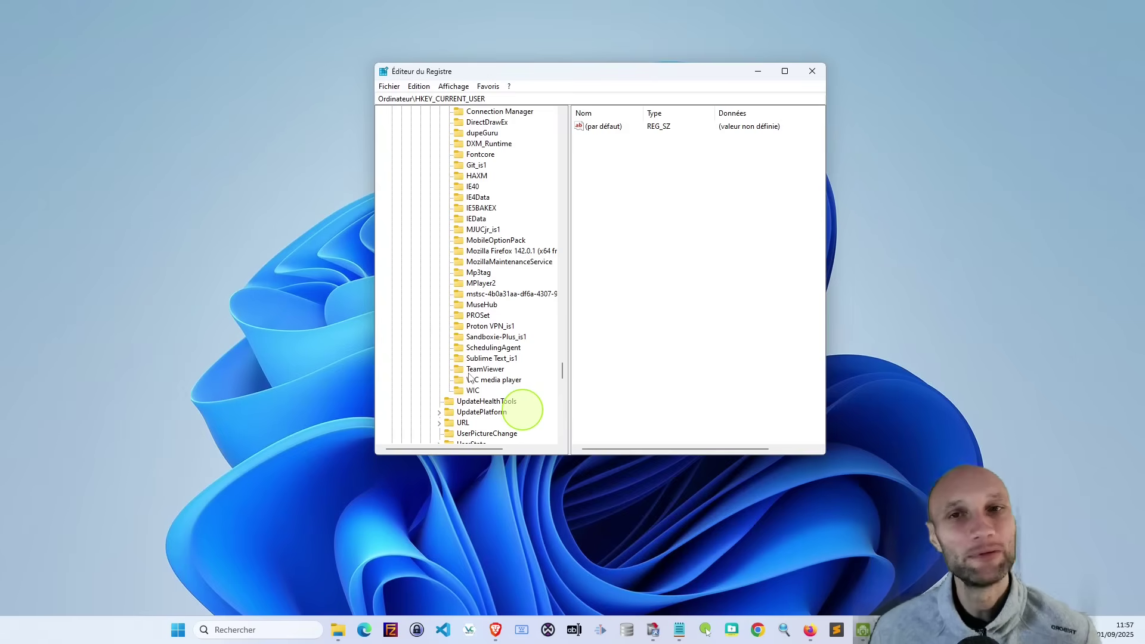
left_click(480, 274)
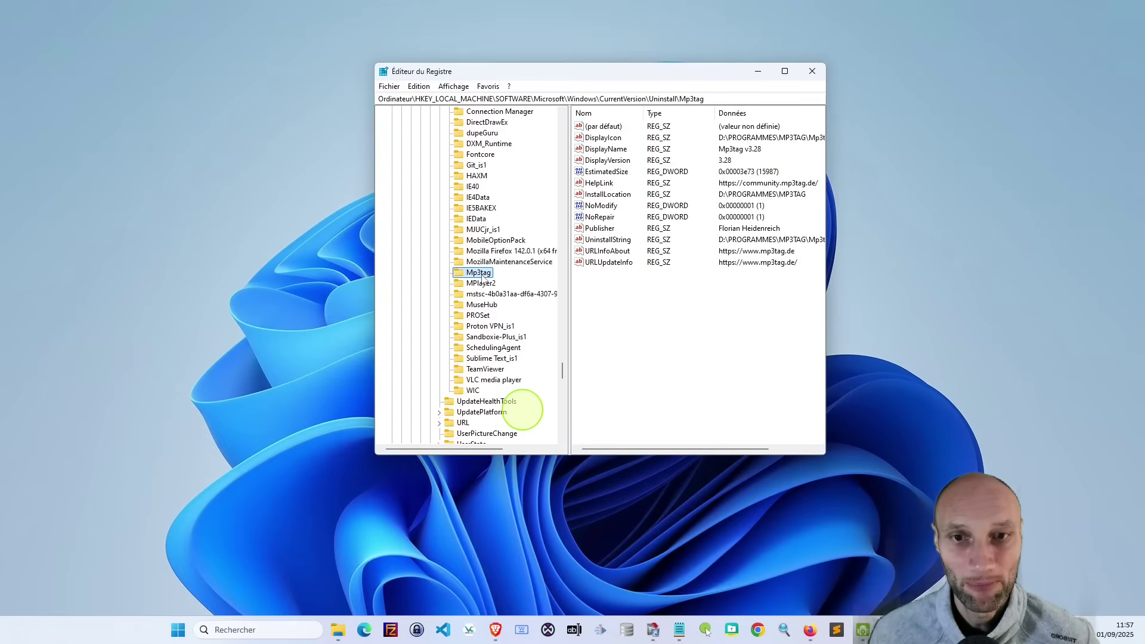
right_click(483, 278)
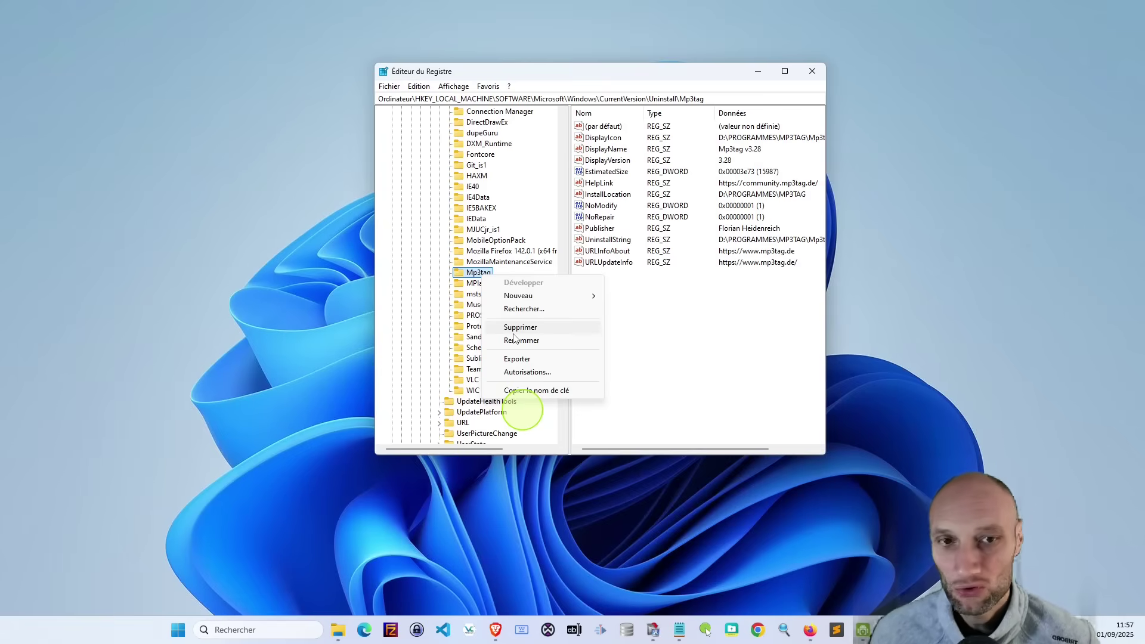
left_click(683, 334)
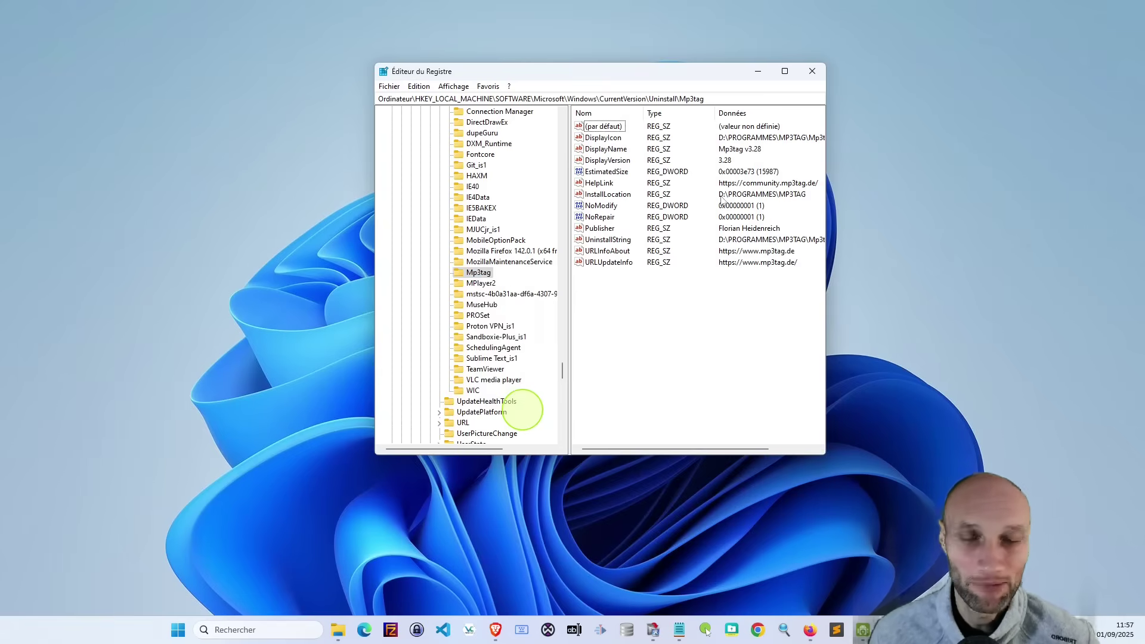
Close the Registry Editor, search Windows for "revo" and open Revo Uninstaller, placing its window nearer the middle of the desktop.
left_click(812, 72)
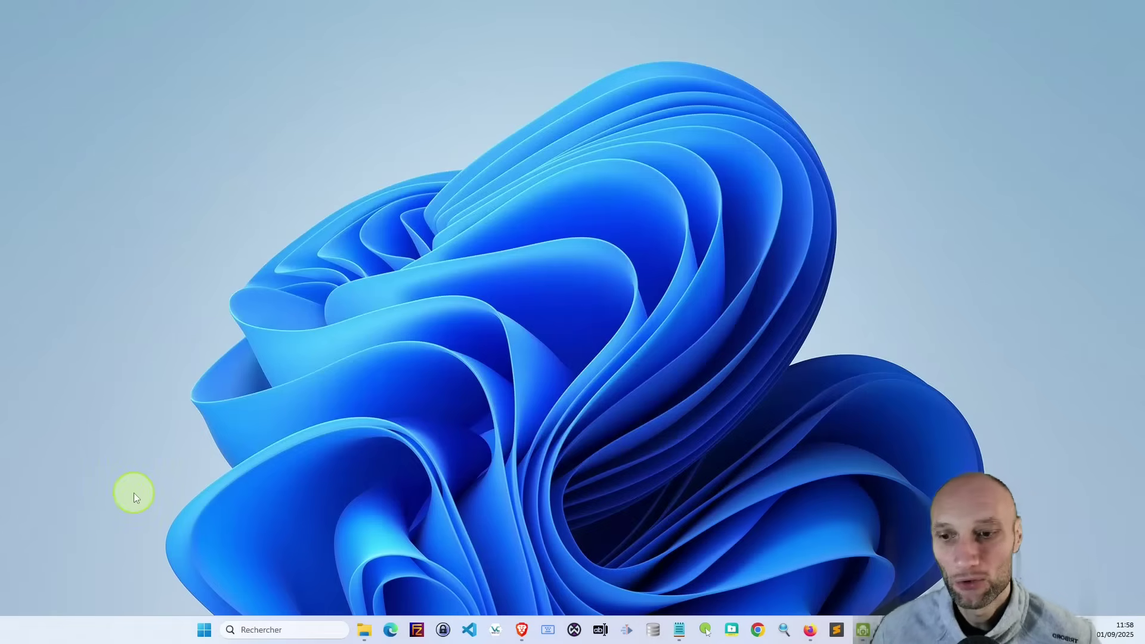
left_click(263, 631)
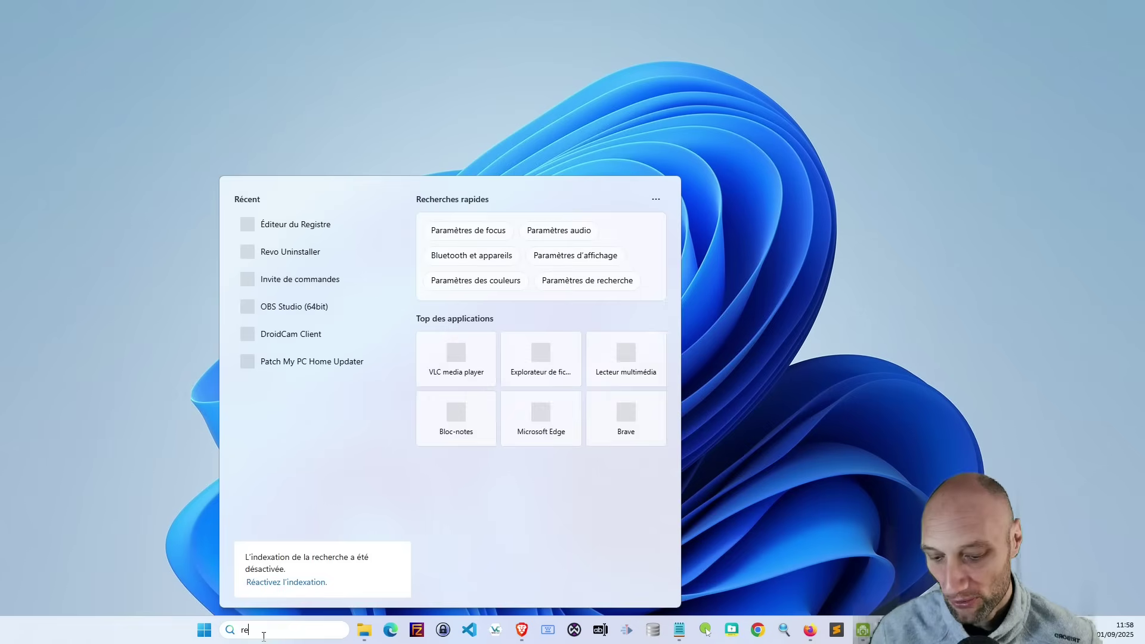
type("revo")
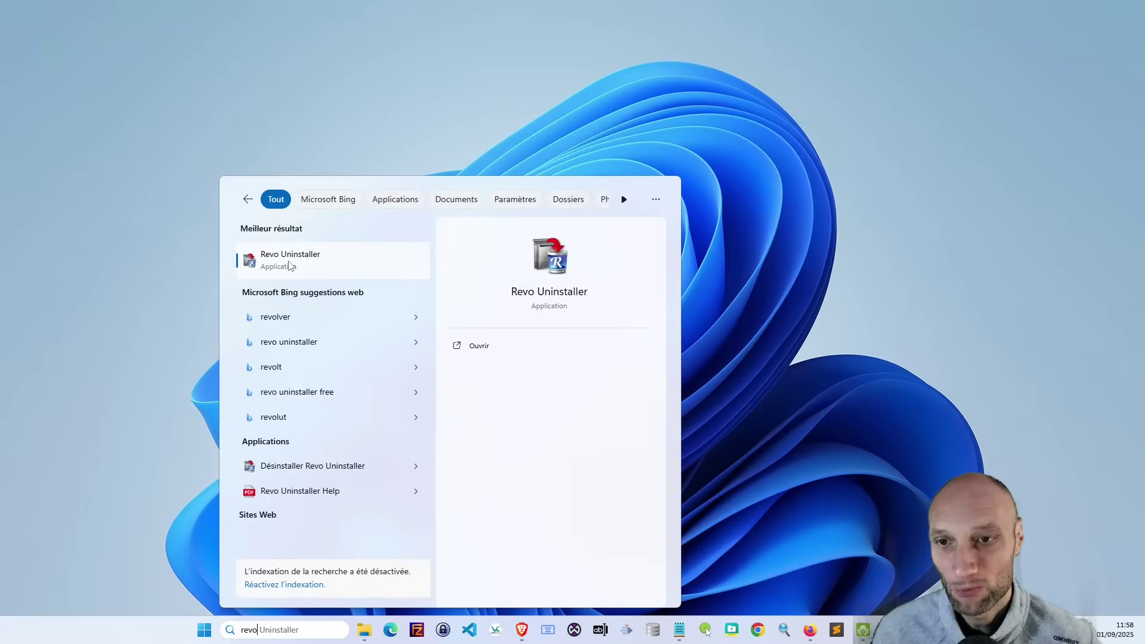
left_click(289, 271)
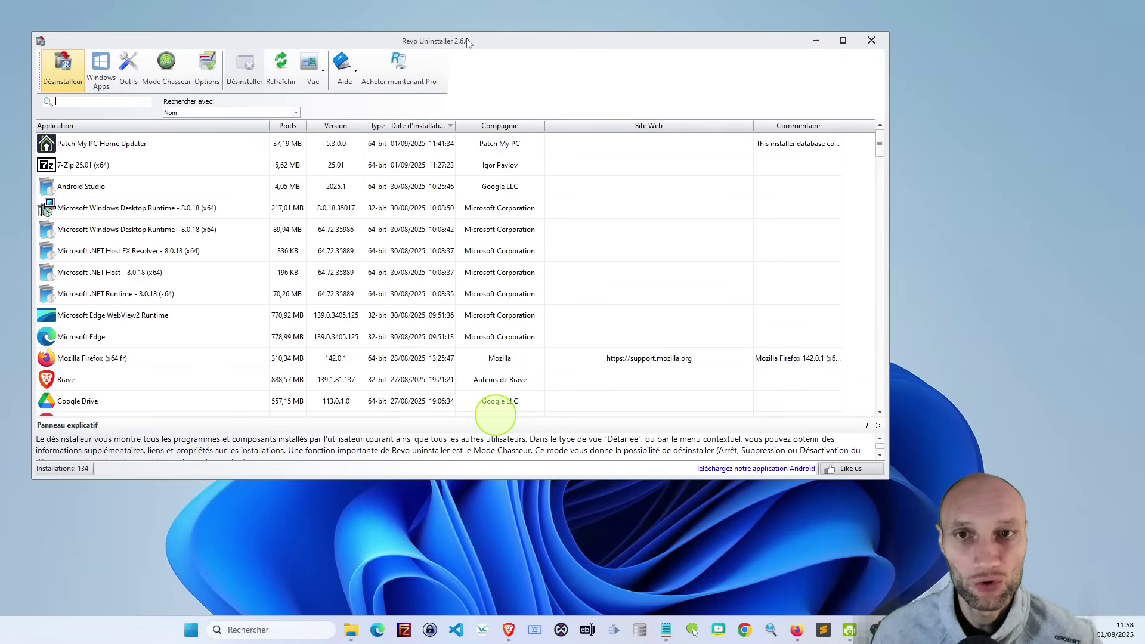
left_click_drag(515, 43, 656, 49)
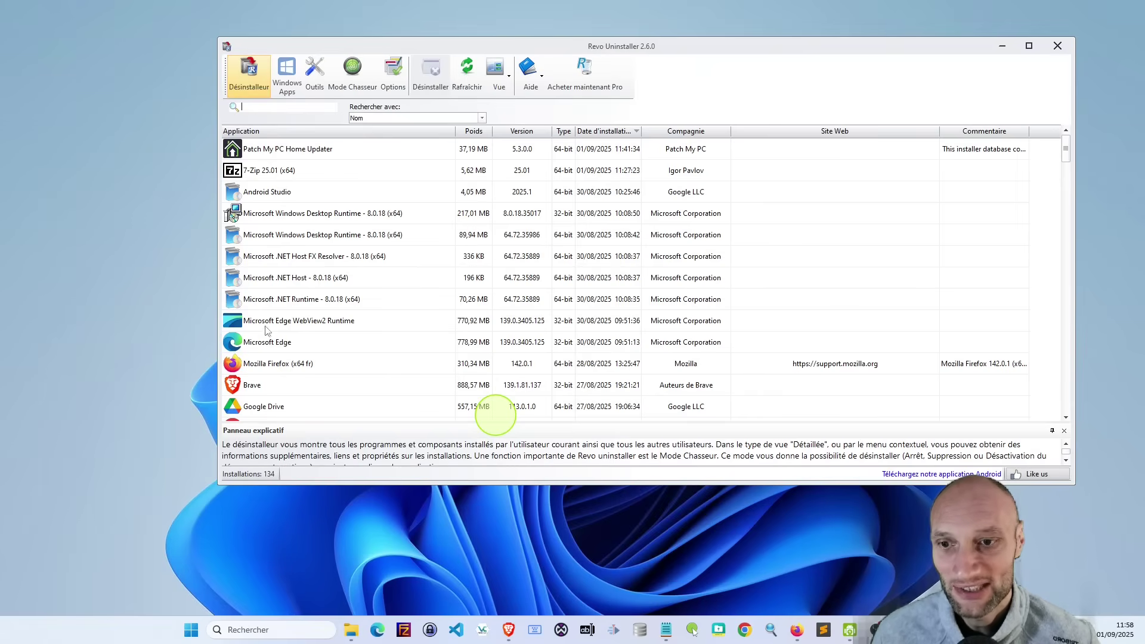
Try the standard uninstall of Patch My PC Home Updater without a system restore point, then close its installer and cancel the uninstall.
scroll(268, 333, "down", 4)
scroll(269, 333, "up", 4)
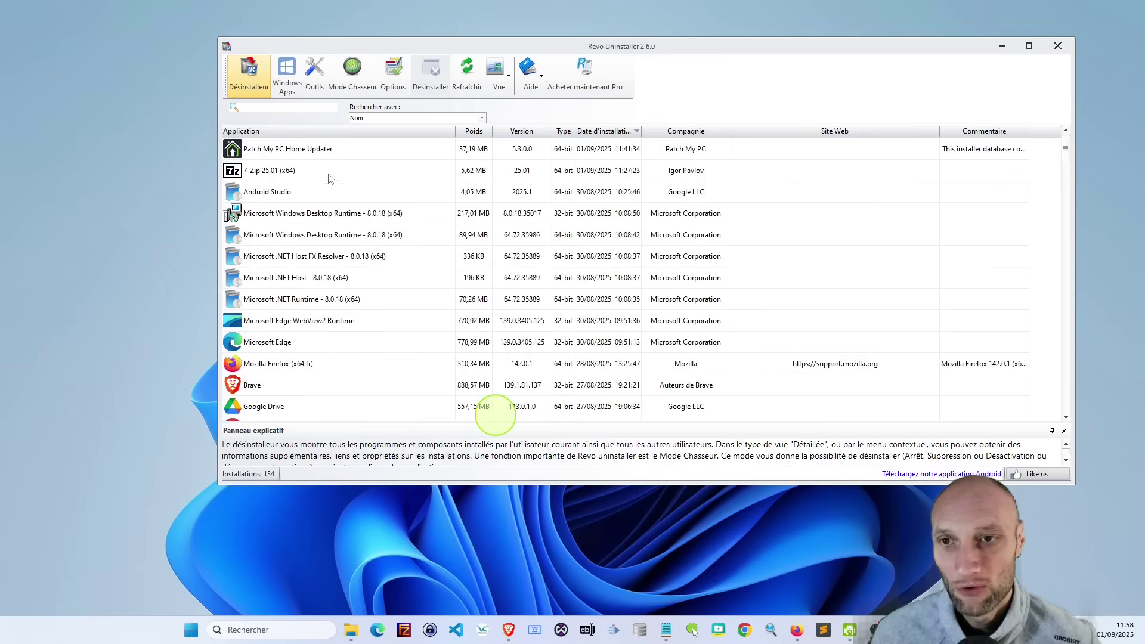
left_click(271, 154)
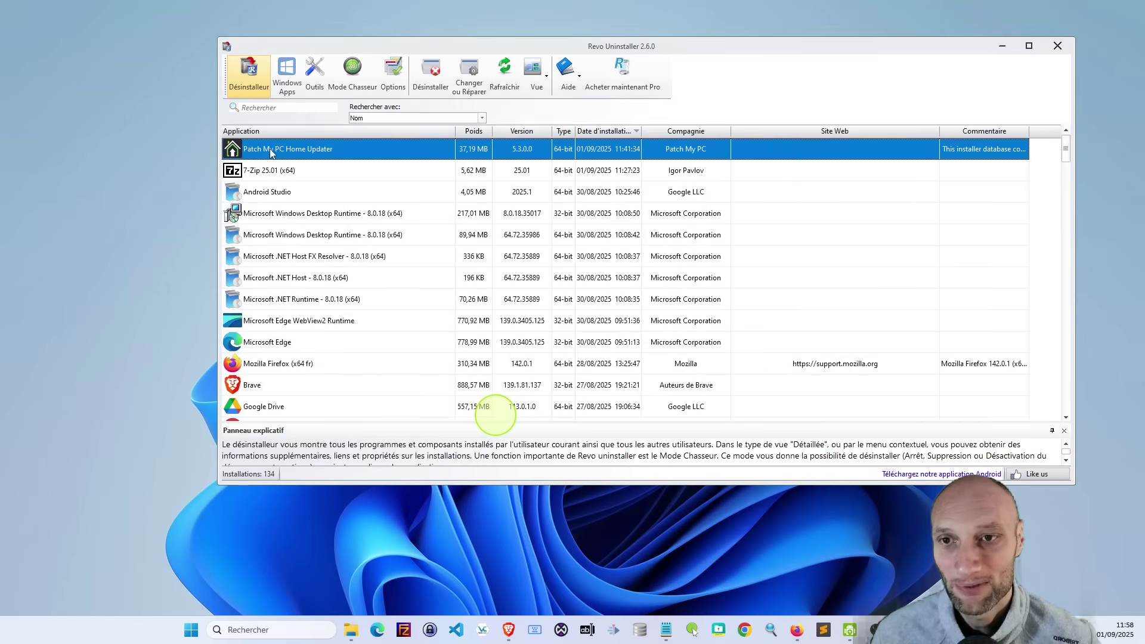
right_click(273, 150)
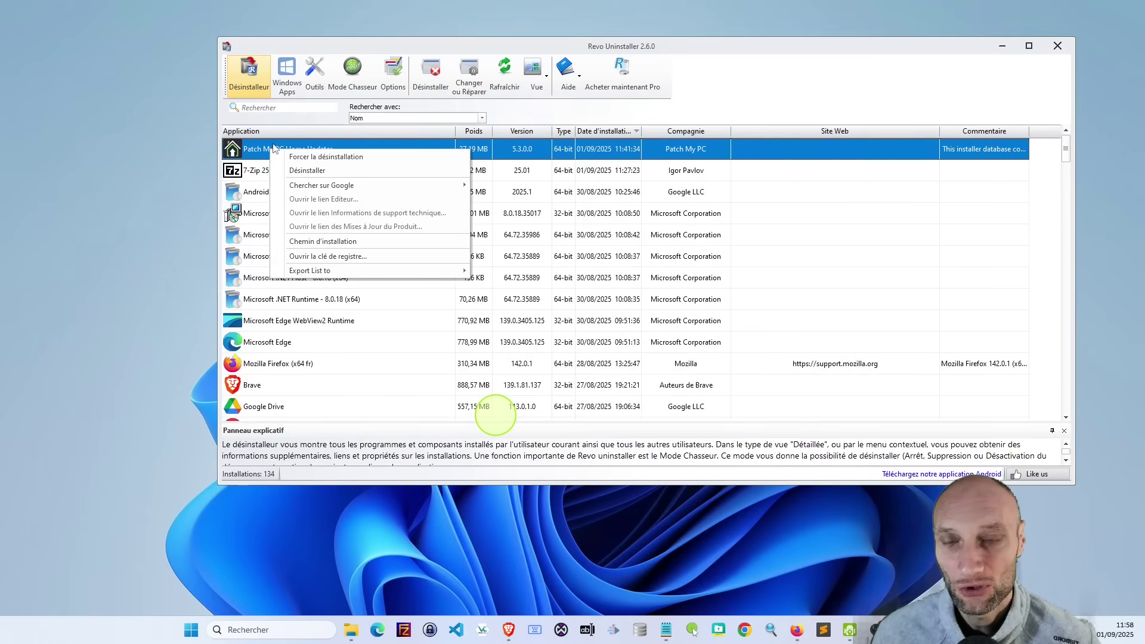
left_click(296, 171)
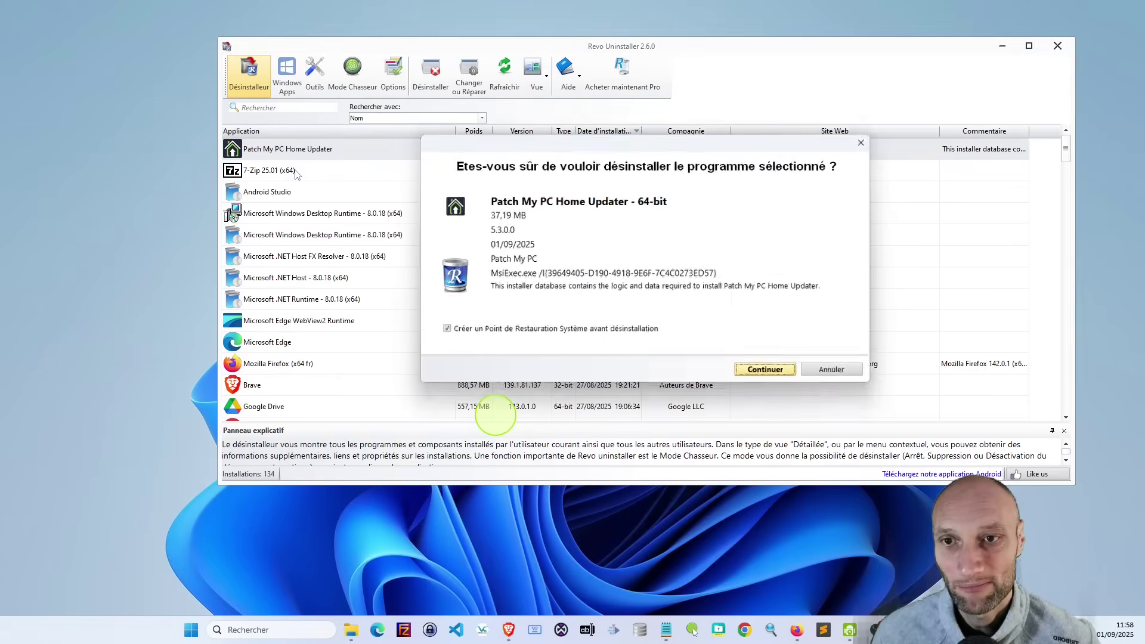
left_click(500, 334)
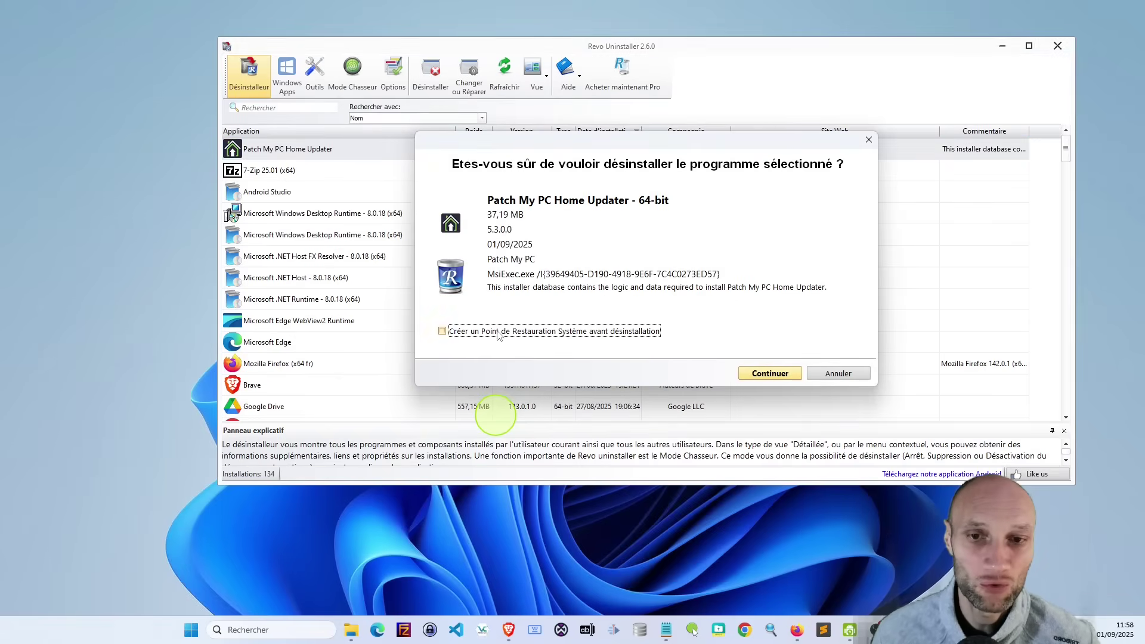
left_click(770, 374)
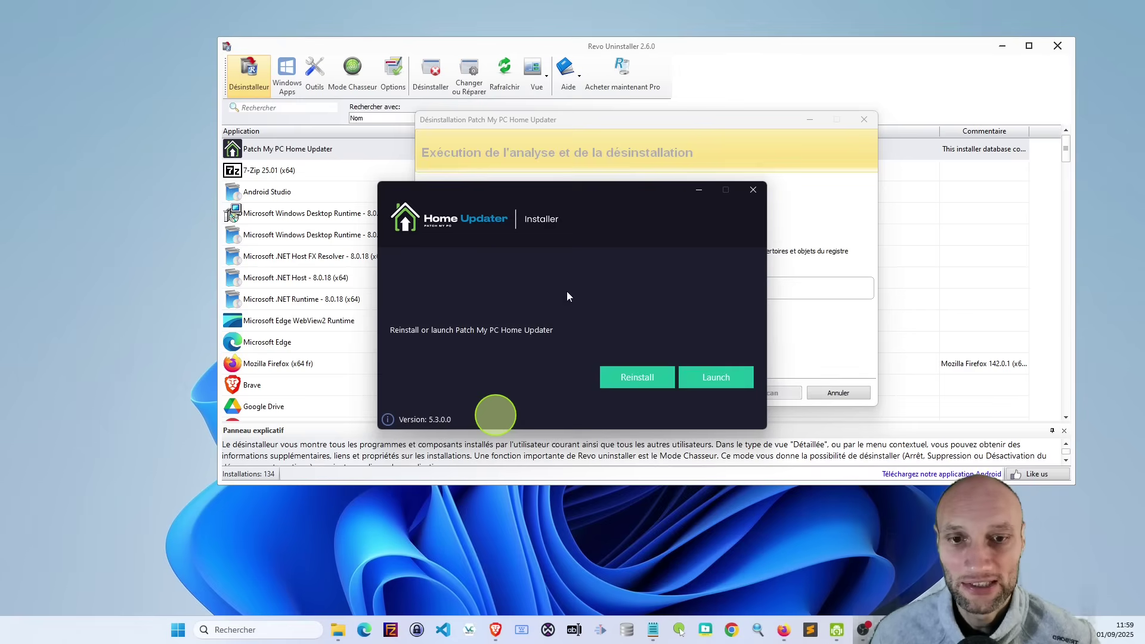
left_click(754, 189)
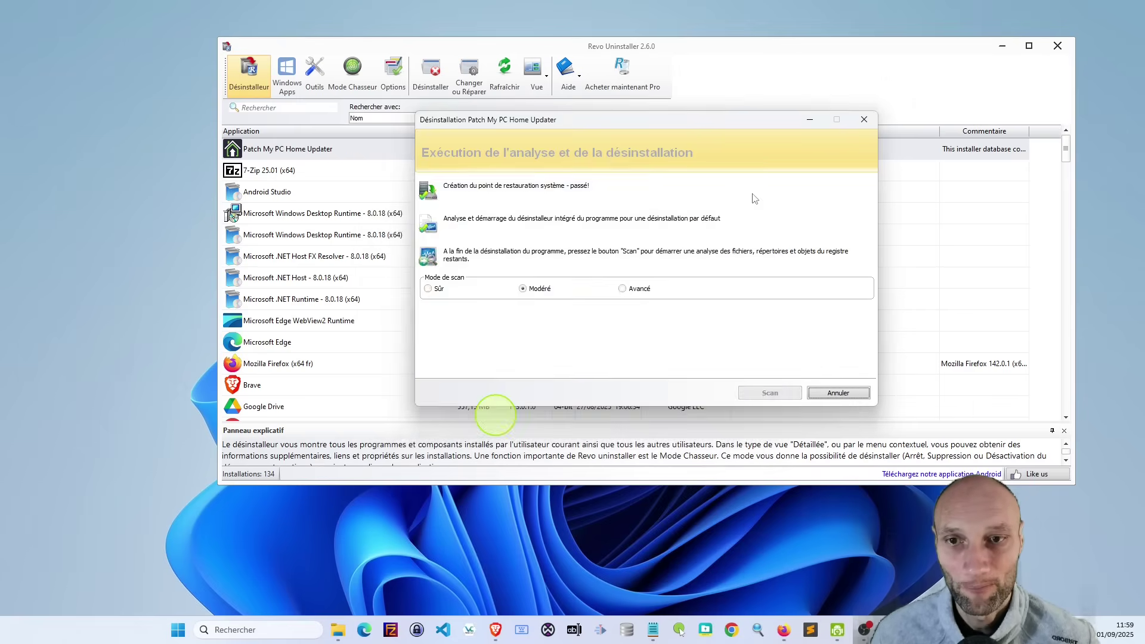
left_click(847, 392)
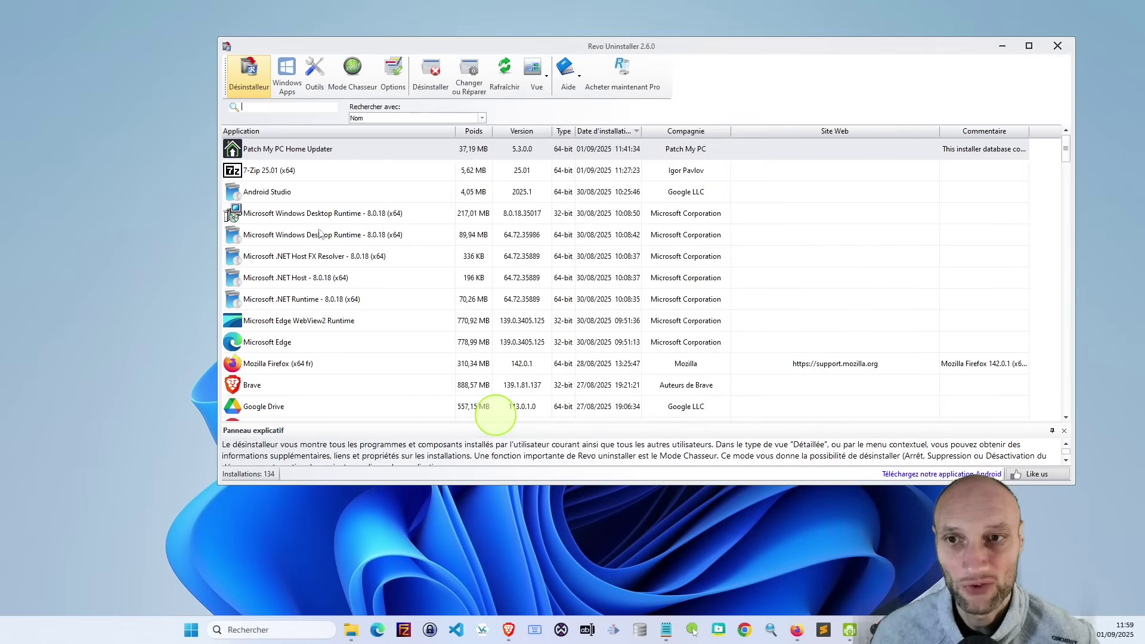
Force the uninstall of Patch My PC Home Updater without creating a system restore point, and confirm removing the product.
right_click(276, 153)
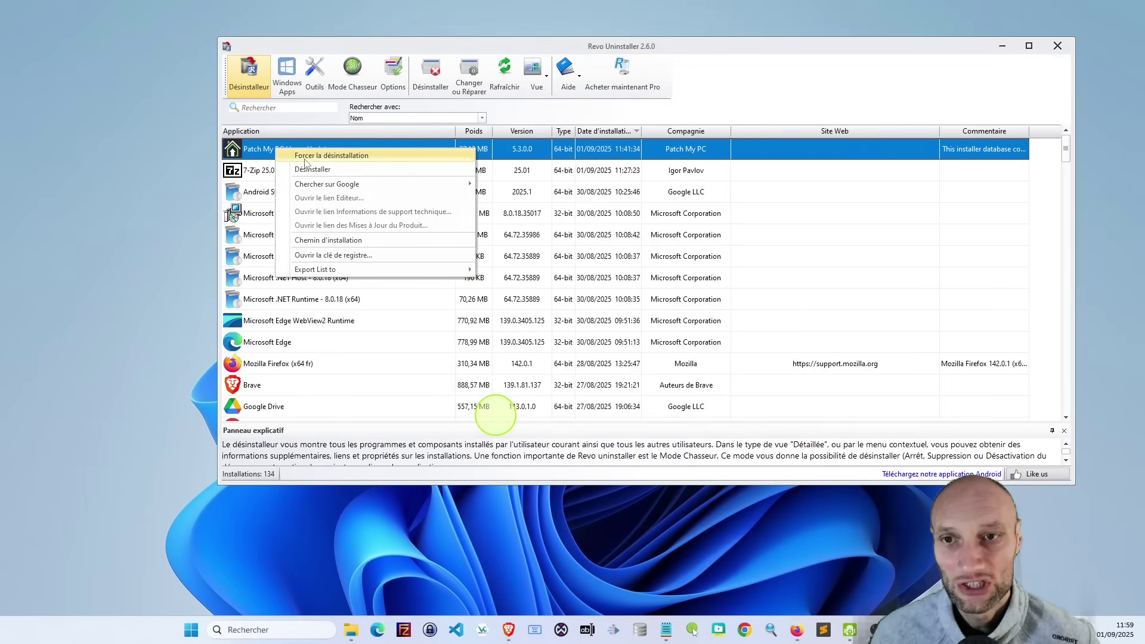
left_click(331, 156)
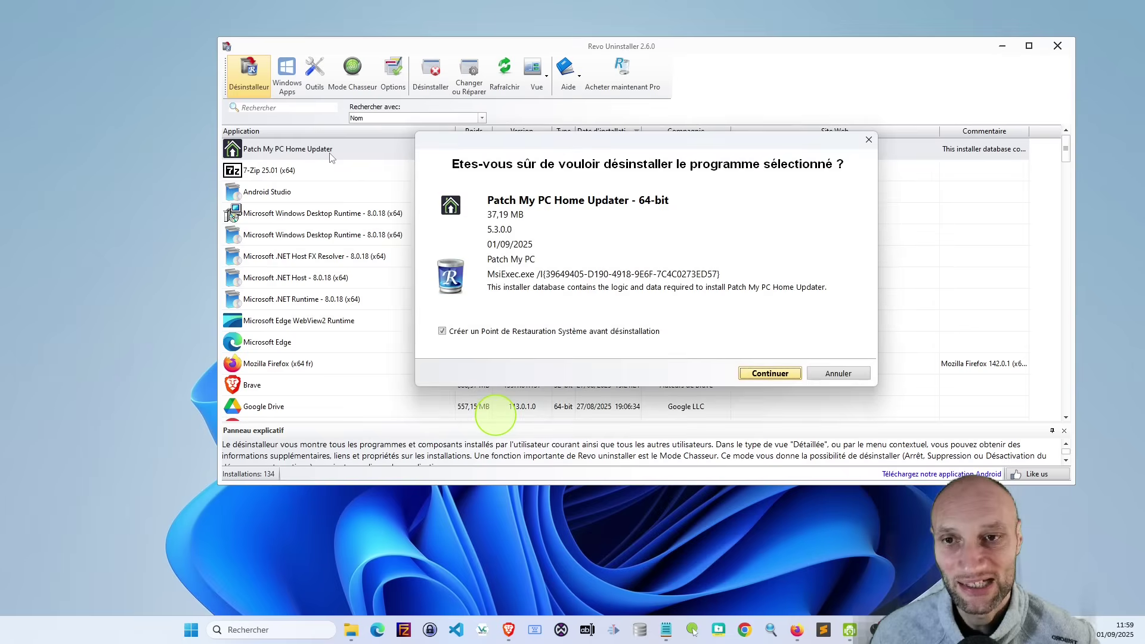
left_click(488, 332)
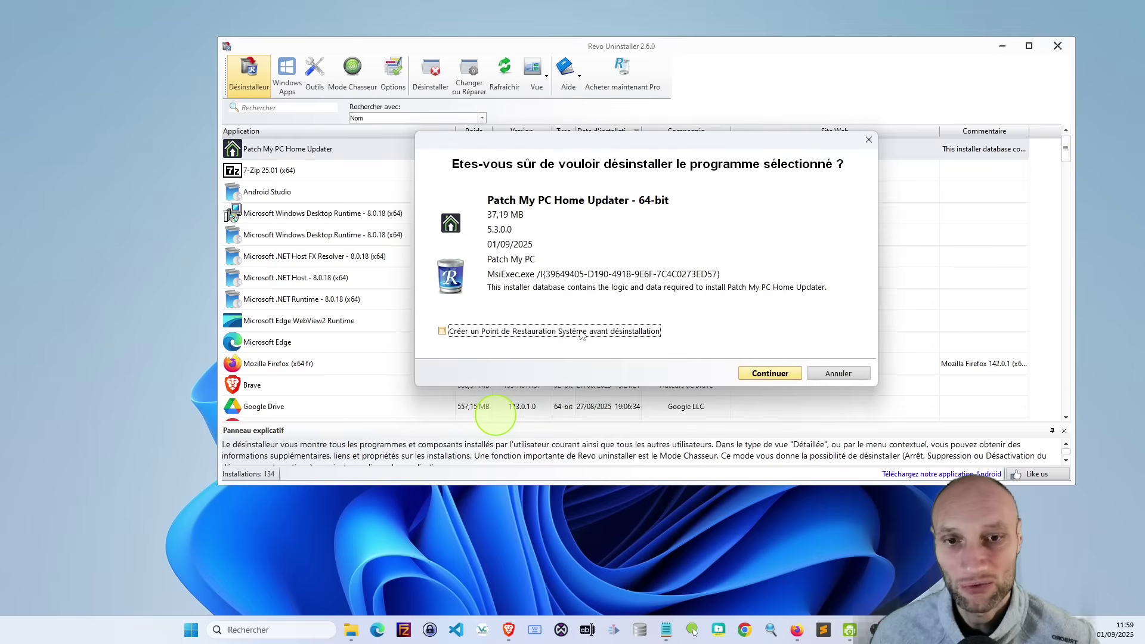
left_click(794, 376)
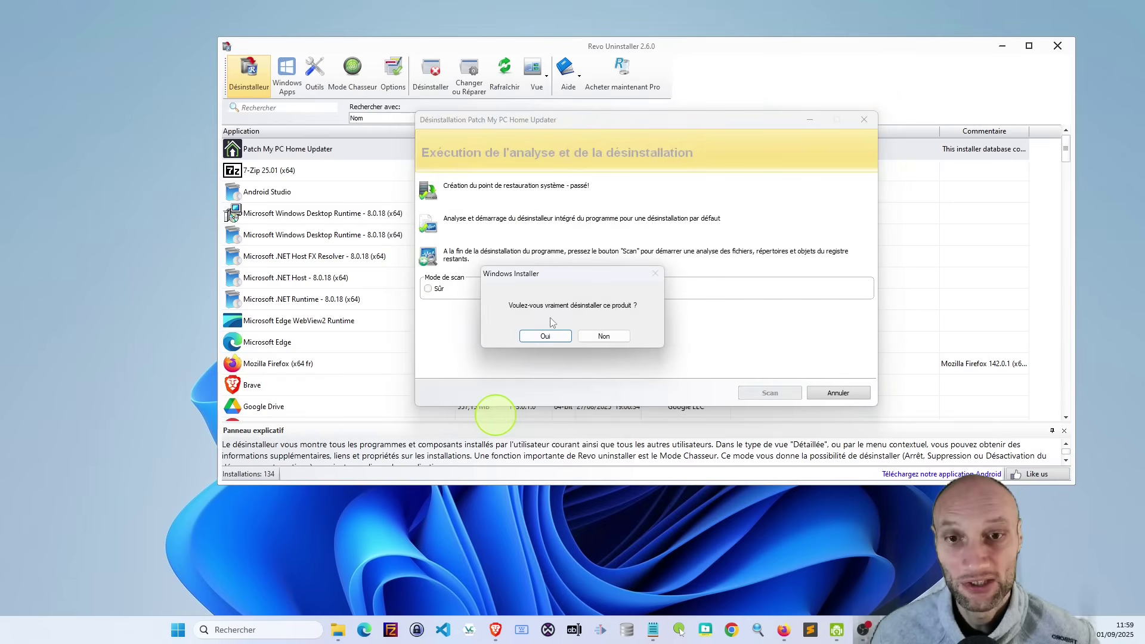
left_click(547, 335)
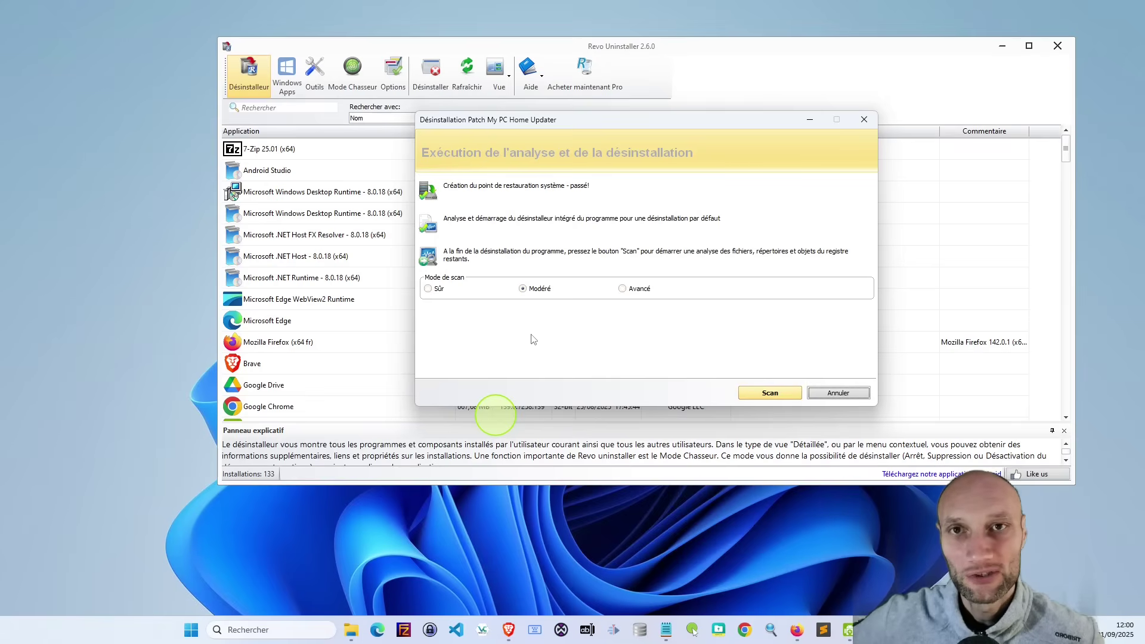
Scan for leftovers in Modéré mode and delete all the registry items, files and folders found for Patch My PC Home Updater.
left_click(772, 394)
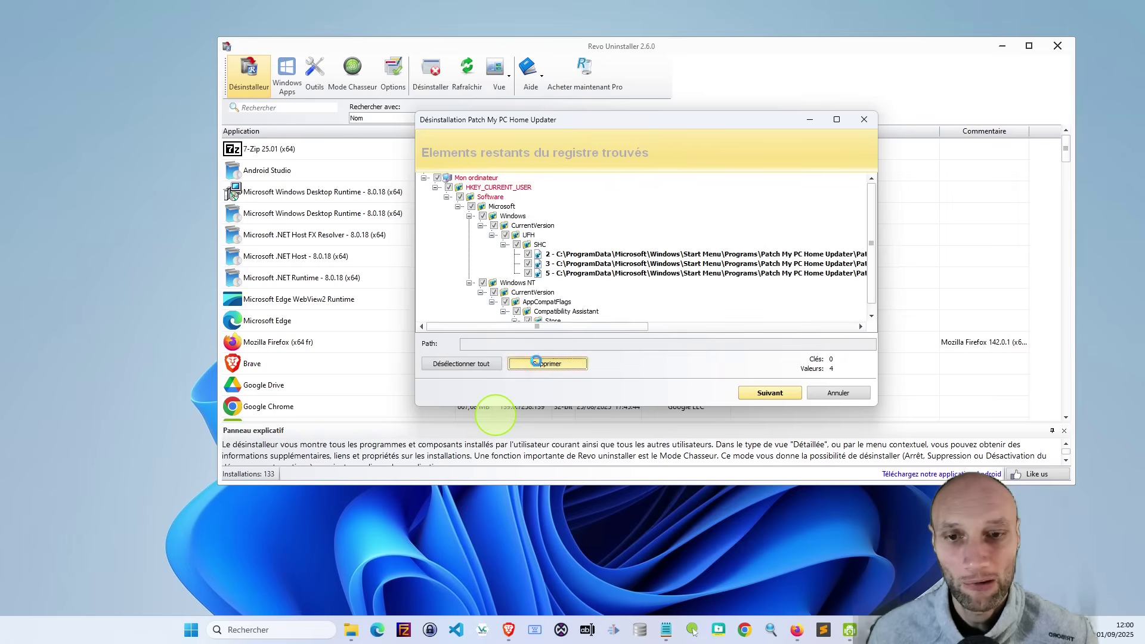
left_click(536, 361)
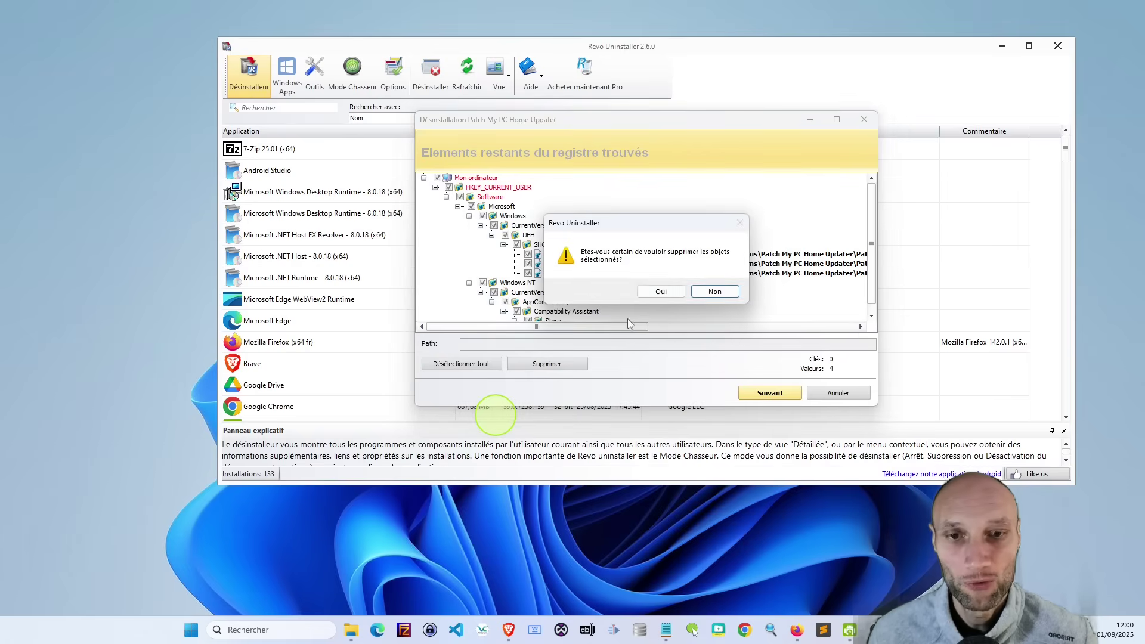
left_click(648, 292)
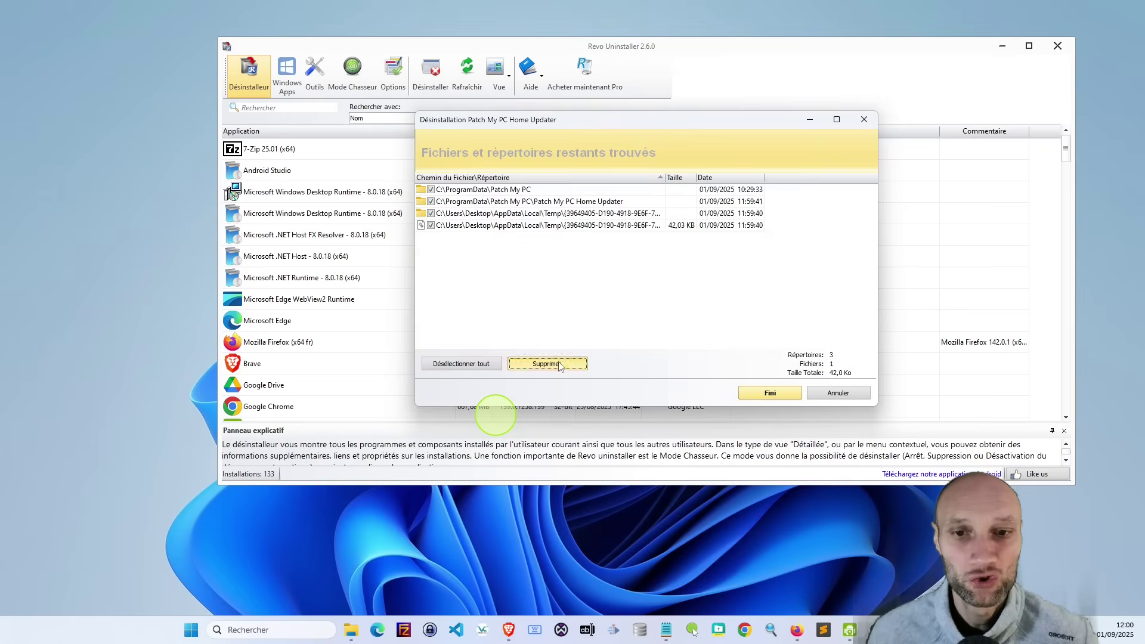
left_click(559, 365)
left_click(656, 291)
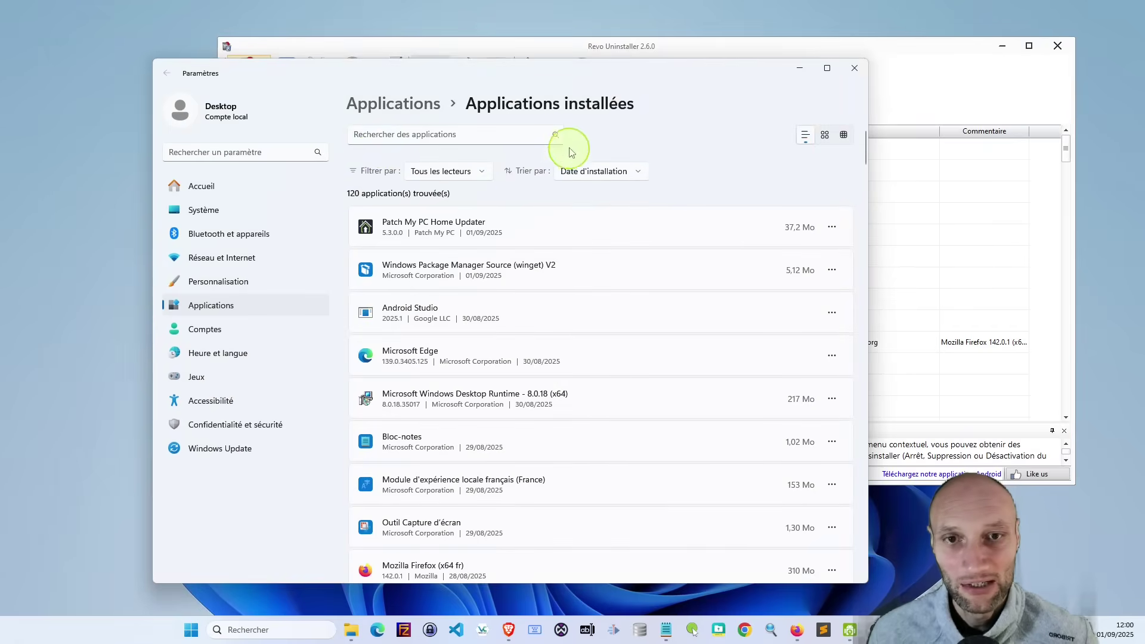
Check the installed applications list in Windows Settings for Patch My PC Home Updater, and close Settings.
left_click(504, 128)
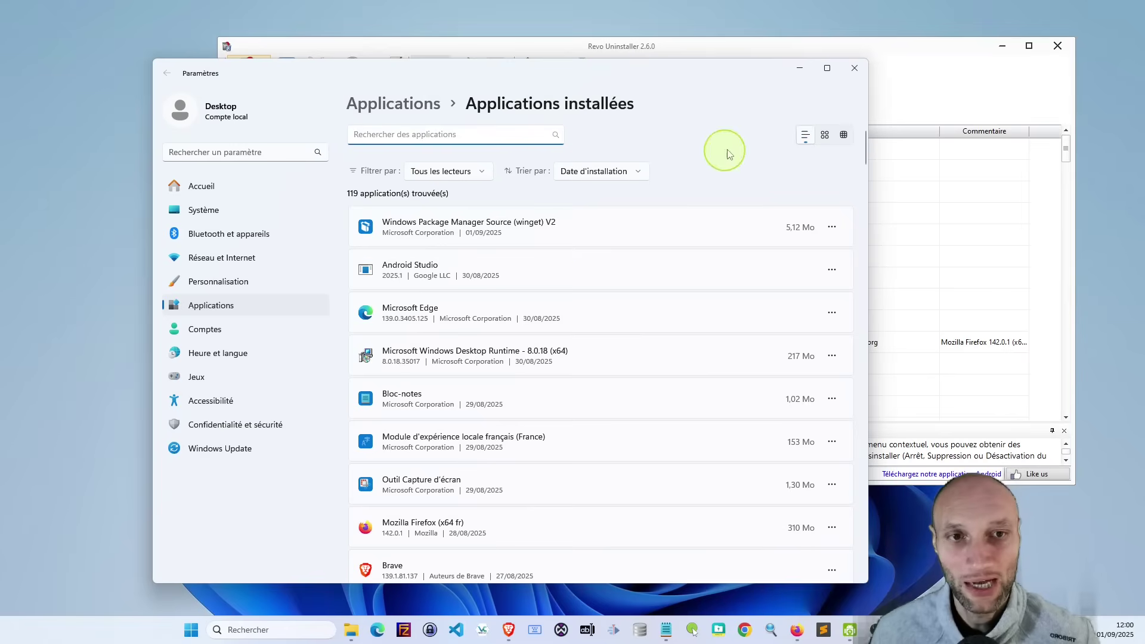
left_click(853, 76)
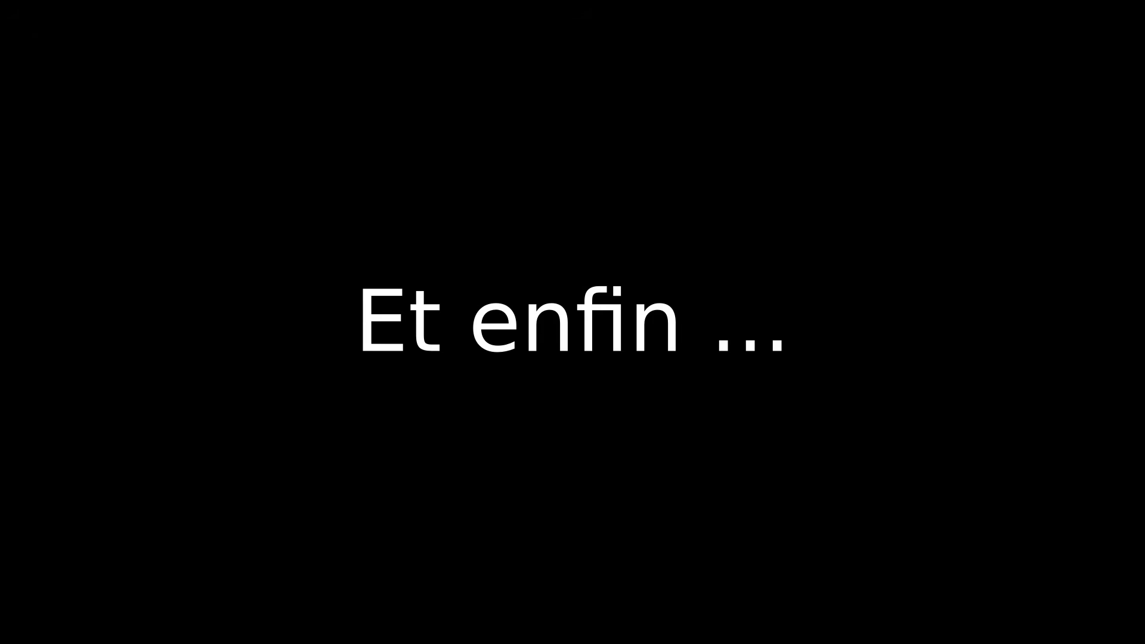